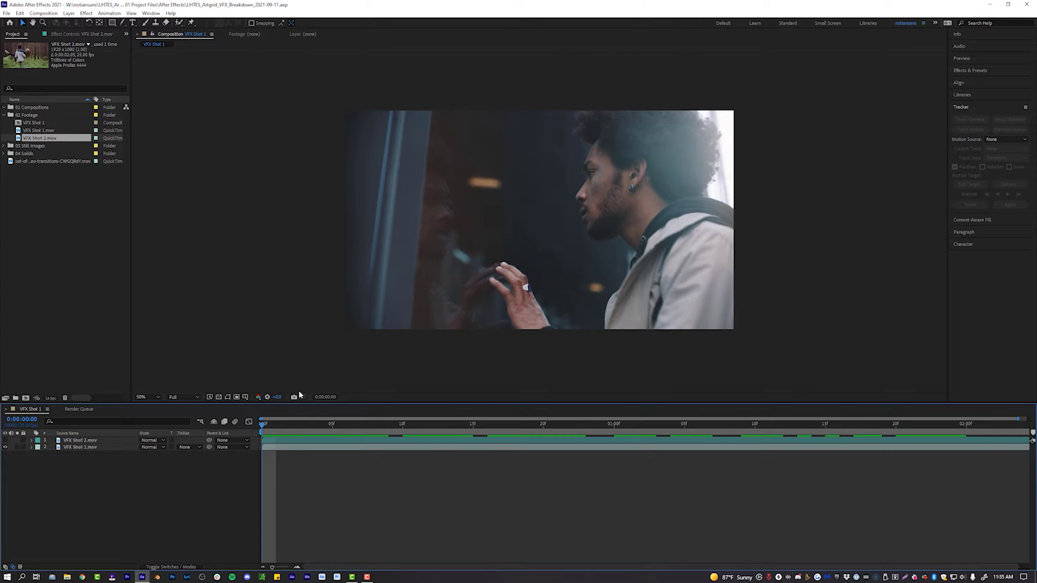
{"action": "left_click", "coordinate": [349, 446]}
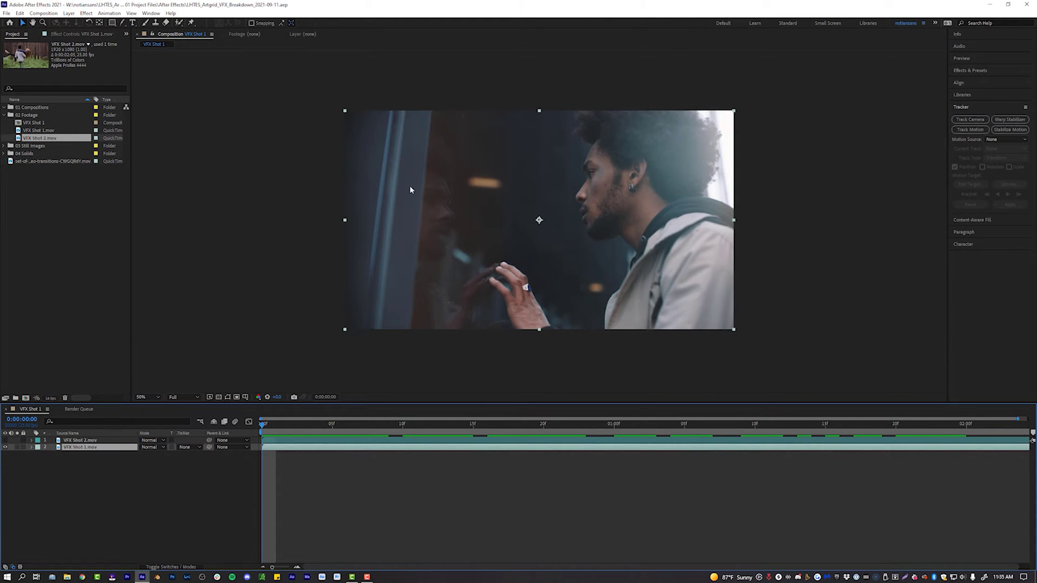
{"action": "left_click", "coordinate": [5, 440]}
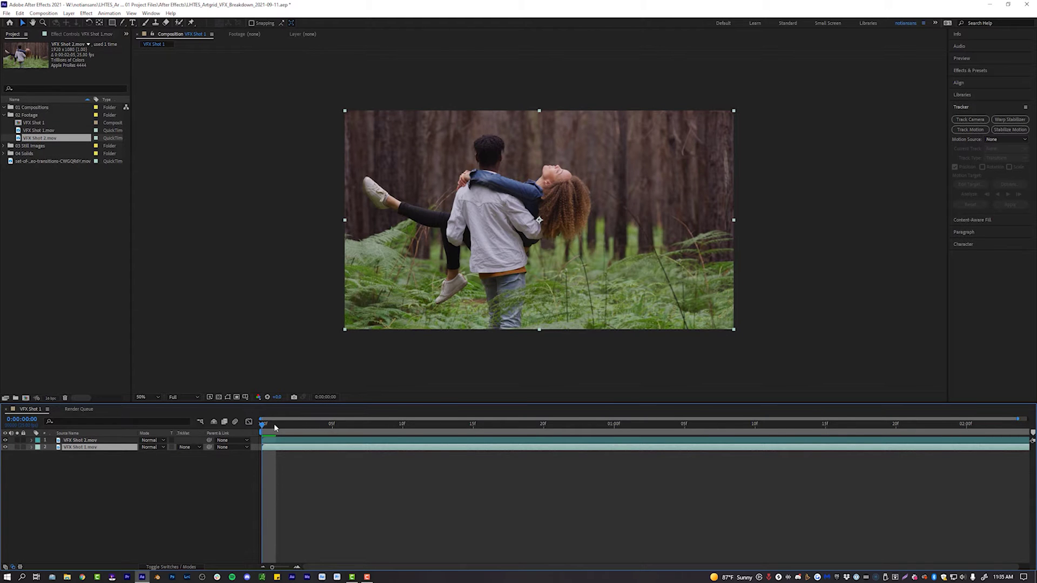
{"action": "key", "text": "space"}
{"action": "key", "text": "space"}
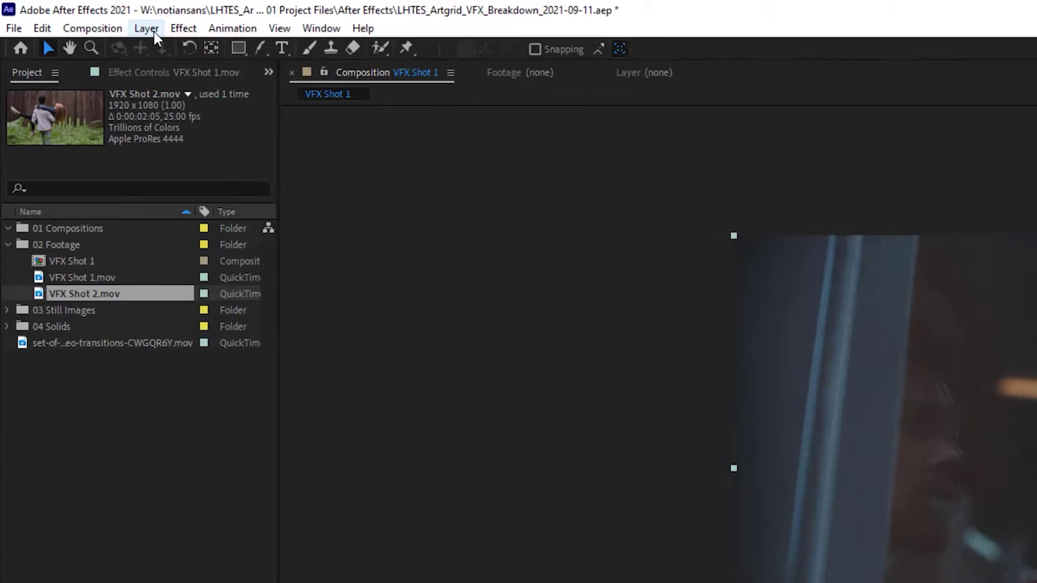
Add a Null Object layer named 'Tracking Date' between the VFX Shot footage layers
{"action": "left_click", "coordinate": [71, 14]}
{"action": "key", "text": "Escape"}
{"action": "key", "text": "Down"}
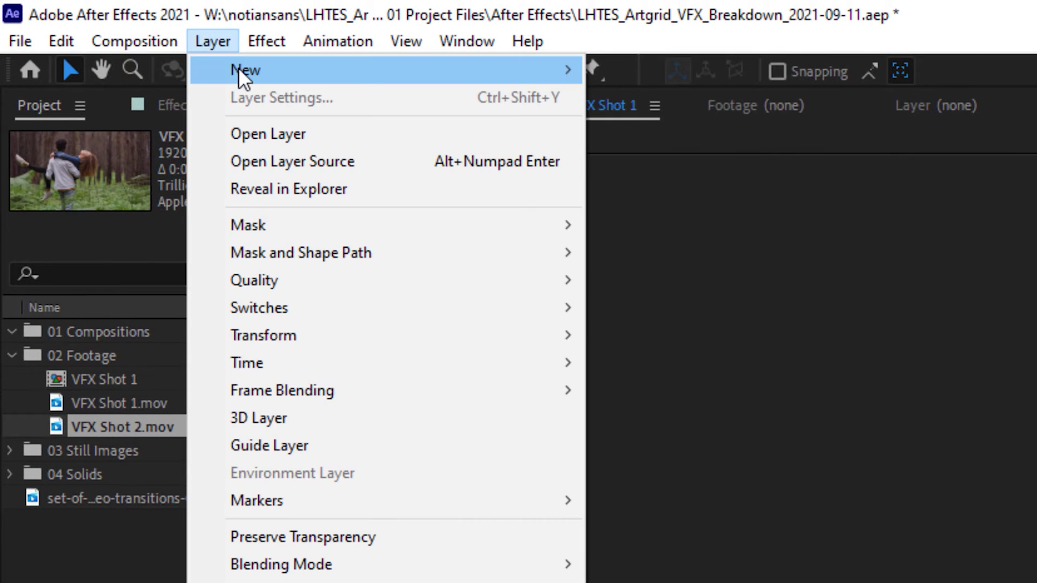
{"action": "mouse_move", "coordinate": [247, 73]}
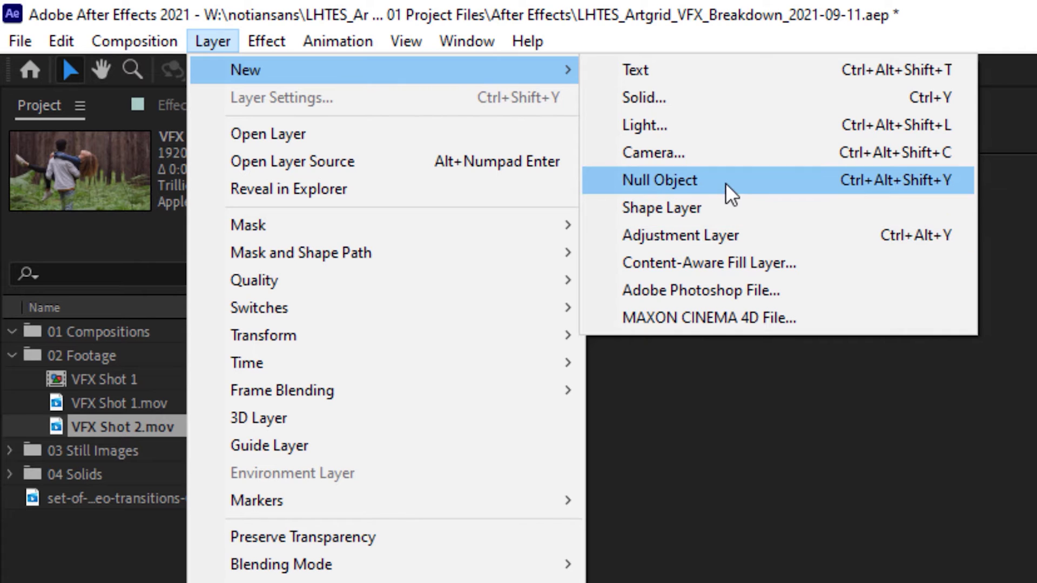
{"action": "left_click", "coordinate": [723, 180]}
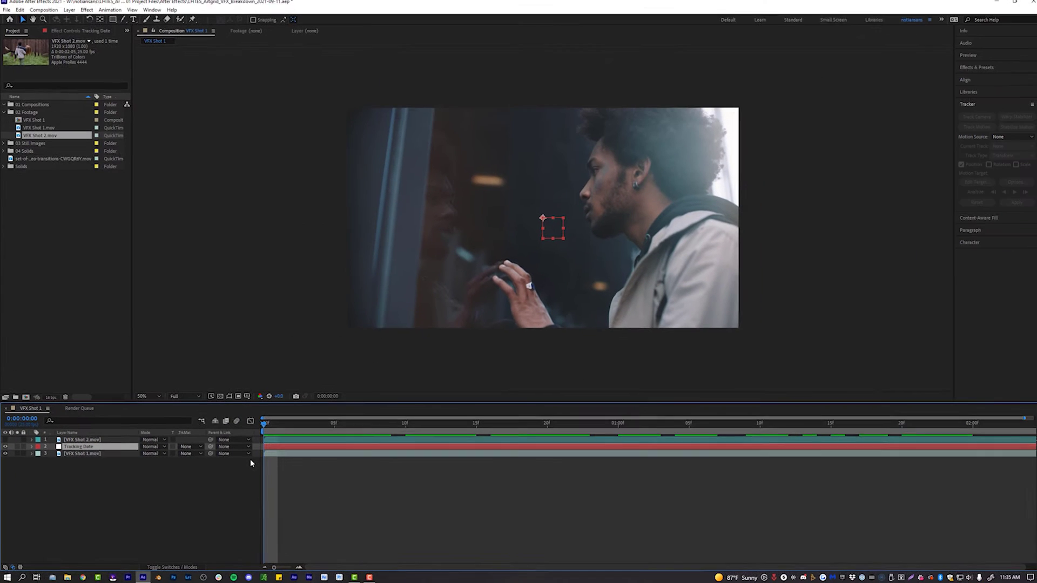
{"action": "left_click", "coordinate": [82, 455]}
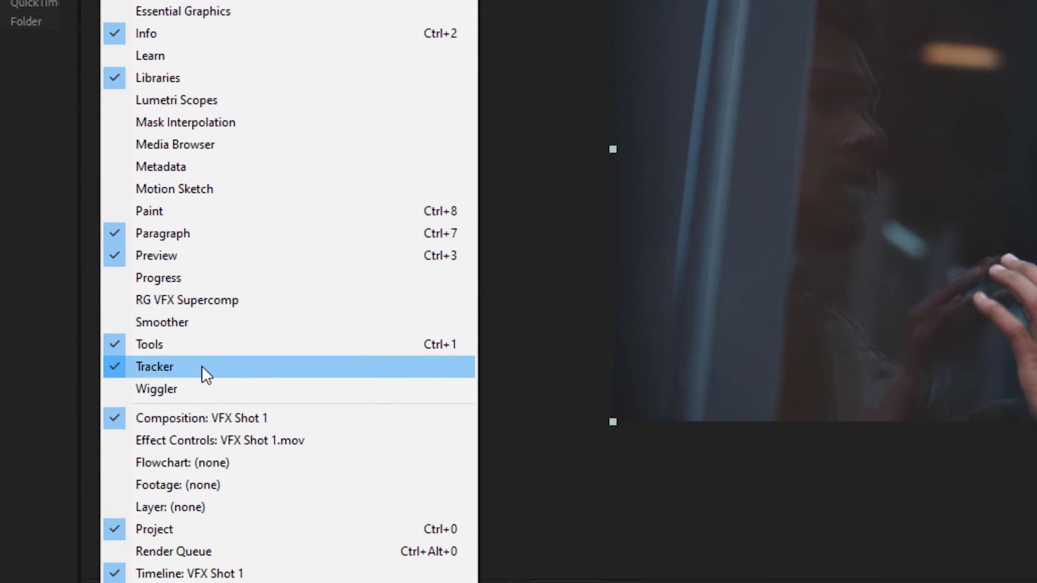
{"action": "mouse_move", "coordinate": [243, 58]}
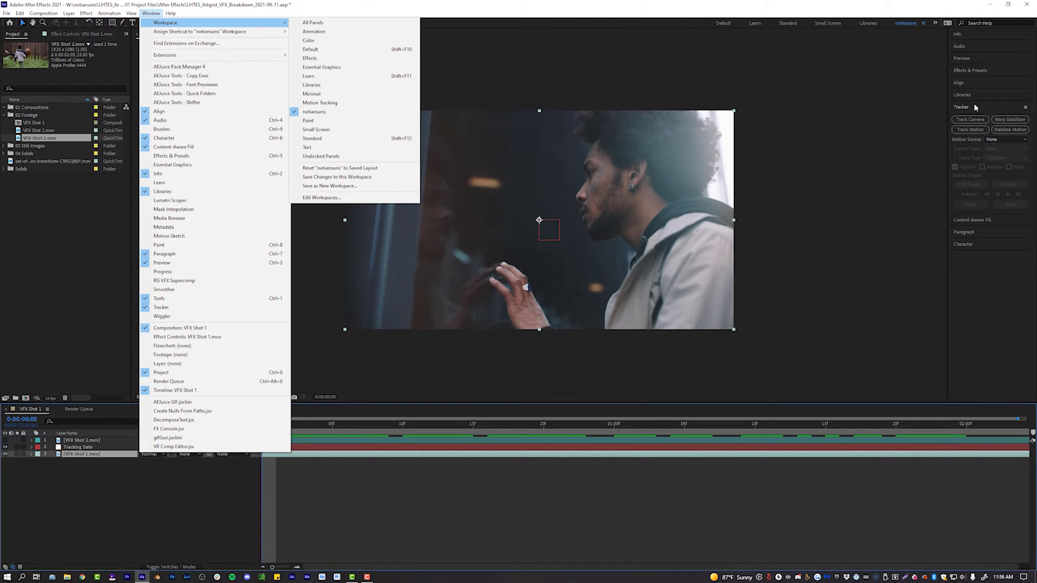
Start a Track Motion tracker on VFX Shot 1.mov and scrub the shot for a trackable feature
{"action": "left_click", "coordinate": [961, 105]}
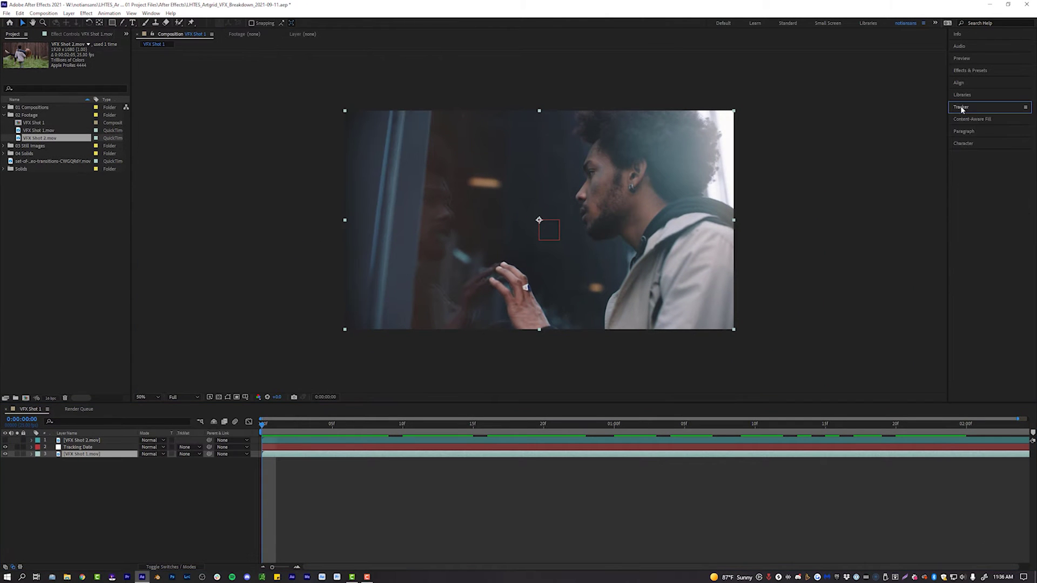
{"action": "left_click", "coordinate": [970, 109]}
{"action": "left_click", "coordinate": [970, 130]}
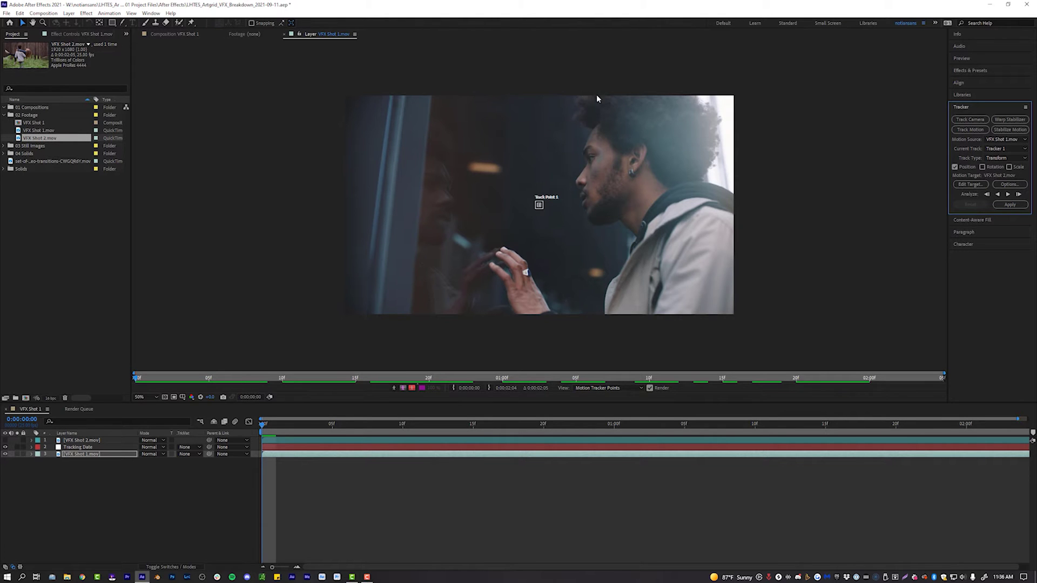
{"action": "left_click_drag", "start_coordinate": [331, 429], "coordinate": [501, 425]}
{"action": "left_click_drag", "start_coordinate": [430, 425], "coordinate": [276, 444]}
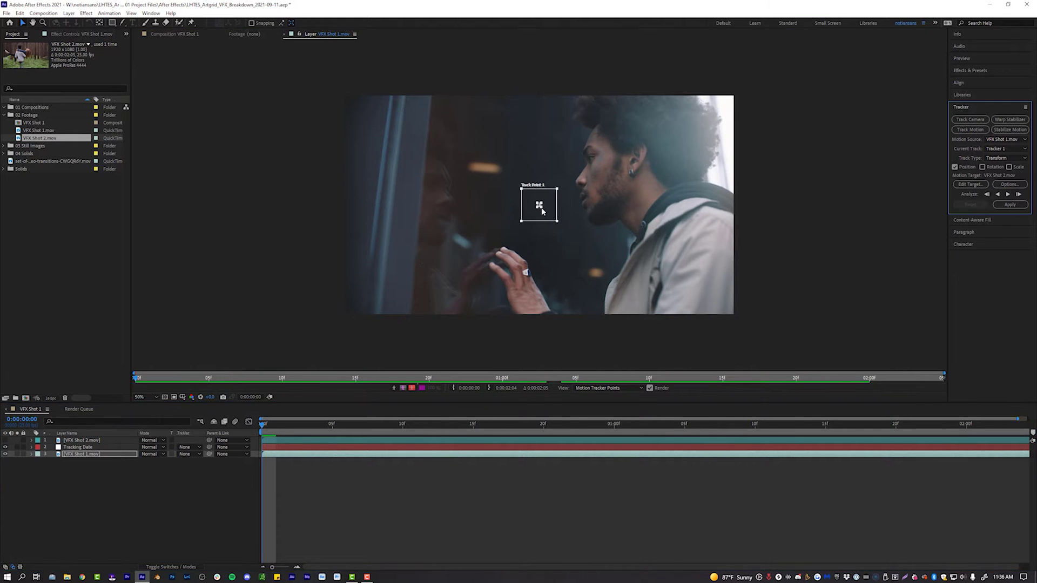
Place Track Point 1 on the reflected orange light, size its feature and search boxes, and fit the view
{"action": "left_click_drag", "start_coordinate": [542, 210], "coordinate": [493, 172]}
{"action": "scroll", "coordinate": [503, 174], "scroll_direction": "up", "scroll_amount": 2}
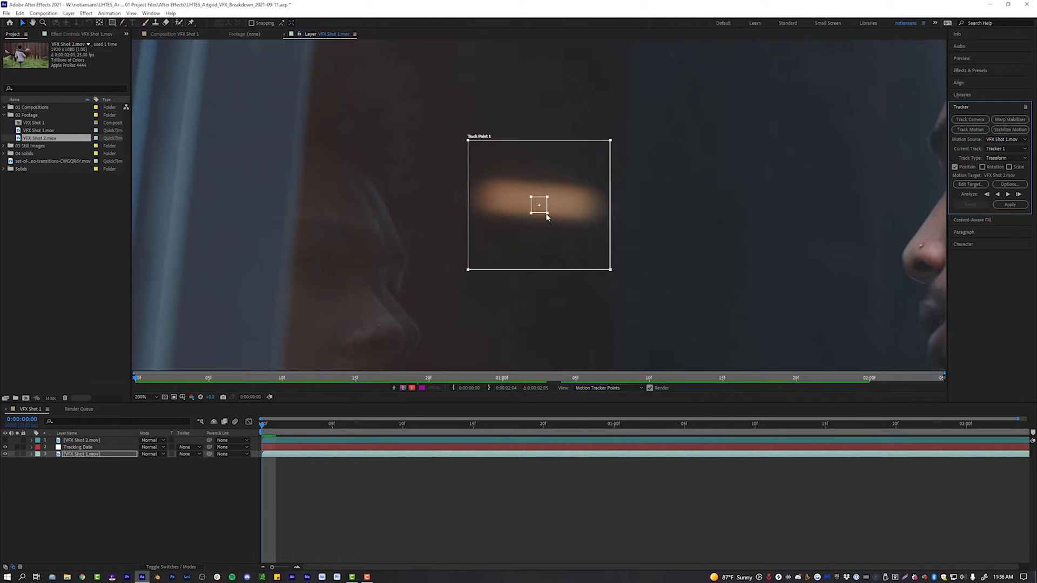
{"action": "left_click_drag", "start_coordinate": [546, 212], "coordinate": [604, 226]}
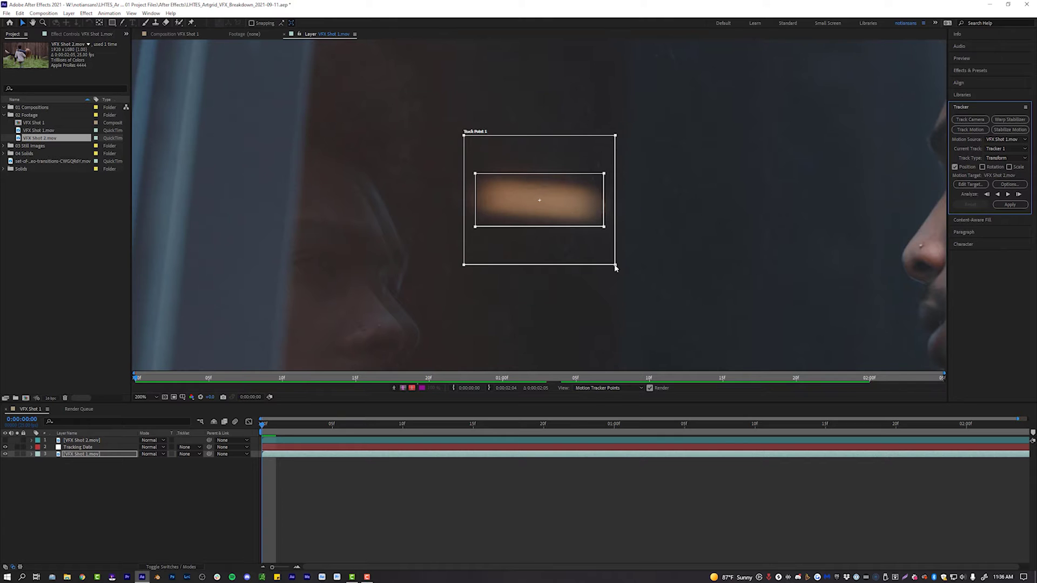
{"action": "left_click_drag", "start_coordinate": [614, 266], "coordinate": [617, 247]}
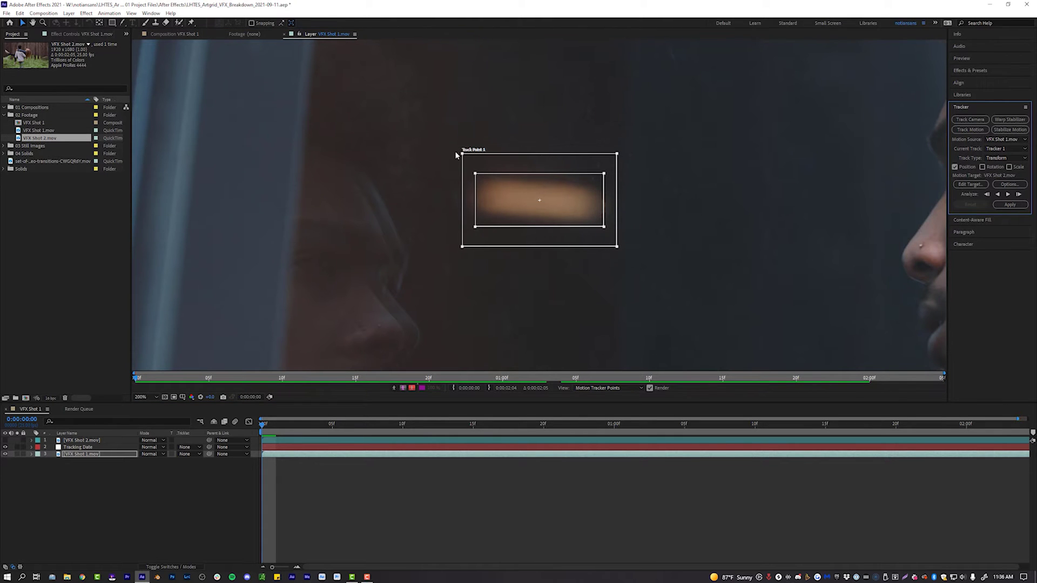
{"action": "mouse_move", "coordinate": [618, 246]}
{"action": "left_mouse_down"}
{"action": "mouse_move", "coordinate": [629, 248]}
{"action": "mouse_move", "coordinate": [622, 244]}
{"action": "left_mouse_up"}
{"action": "left_click", "coordinate": [147, 397]}
{"action": "left_click", "coordinate": [154, 434]}
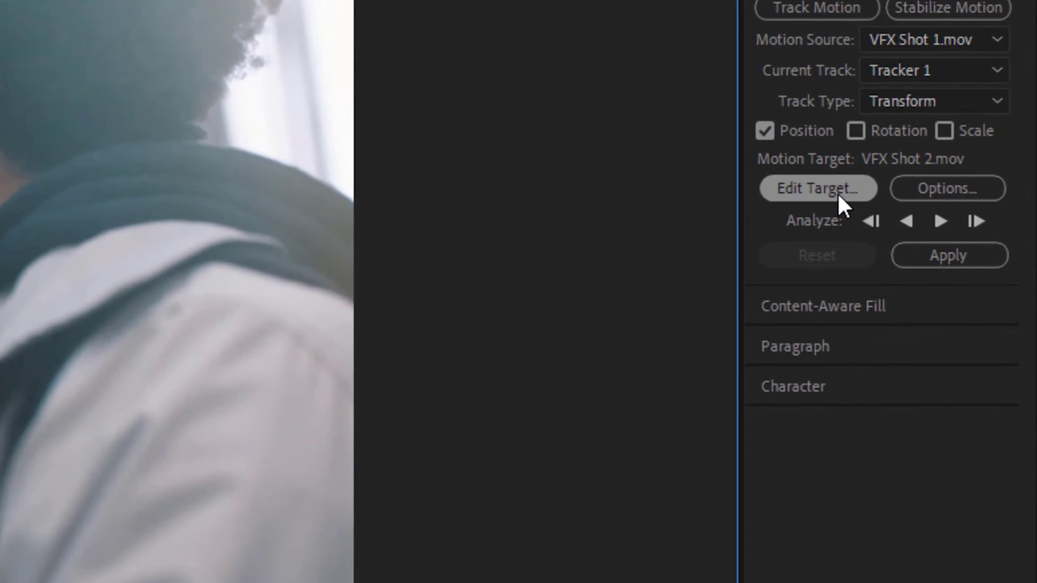
Target the tracker at Tracking Date and apply the tracked motion in X and Y
{"action": "left_click", "coordinate": [978, 186]}
{"action": "left_click", "coordinate": [90, 473]}
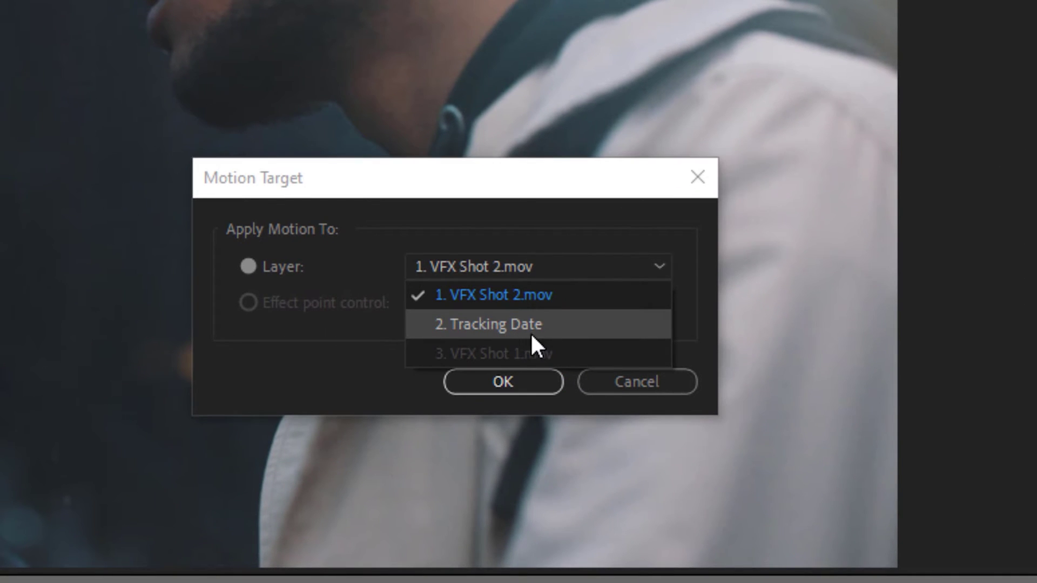
{"action": "left_click", "coordinate": [562, 324]}
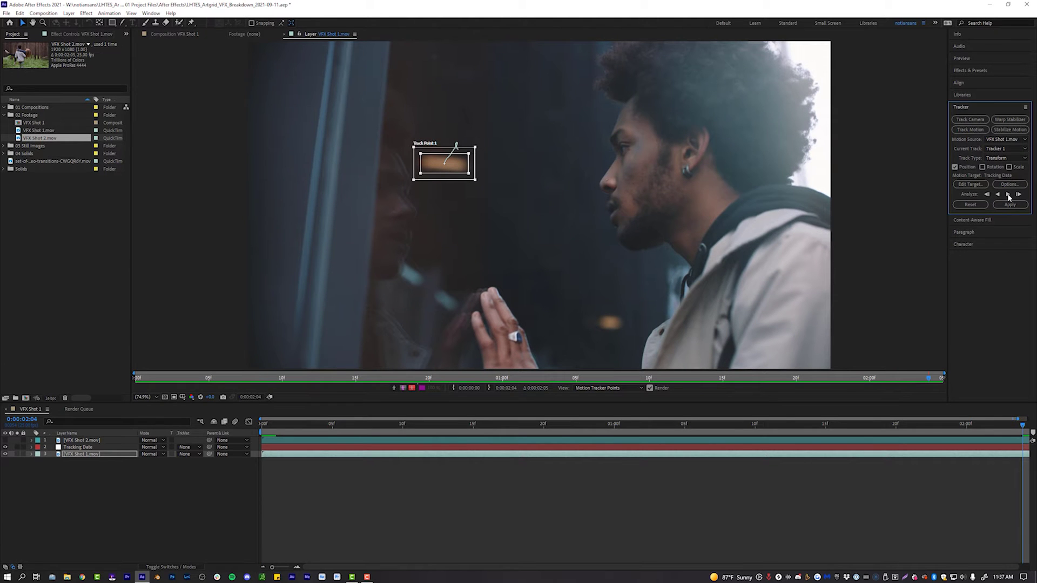
{"action": "left_click", "coordinate": [1012, 207]}
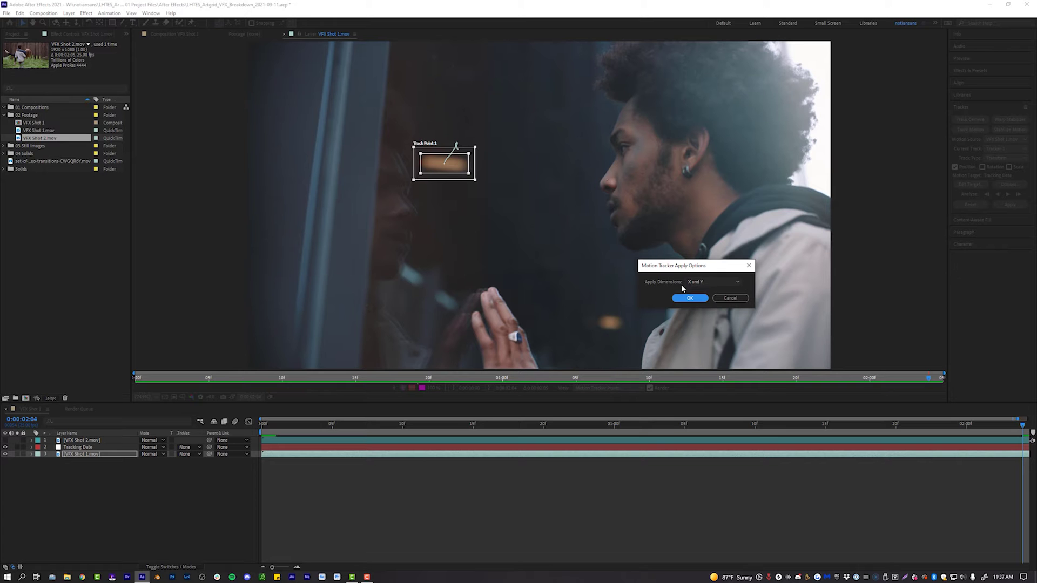
{"action": "left_click", "coordinate": [695, 300]}
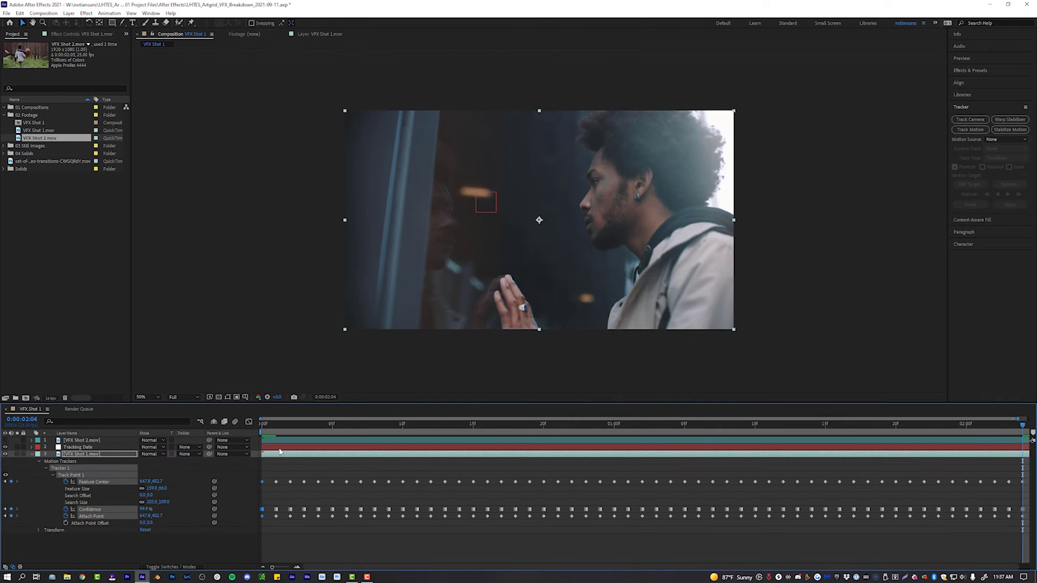
Reveal Tracking Date's Position keyframes, return to the first frame, and unhide the forest footage VFX Shot 2.mov
{"action": "left_click", "coordinate": [291, 448]}
{"action": "key", "text": "u"}
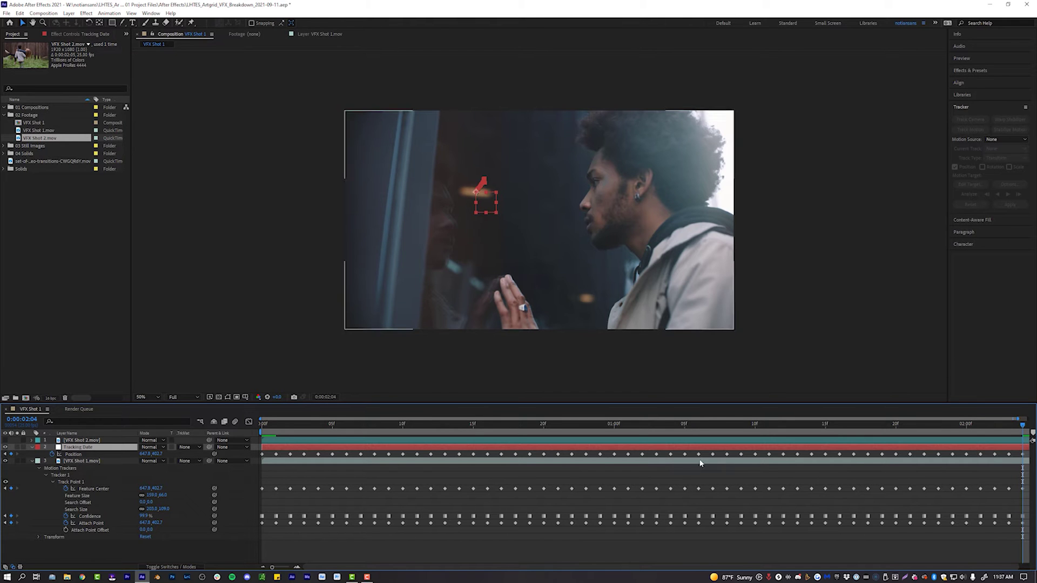
{"action": "left_click", "coordinate": [286, 463]}
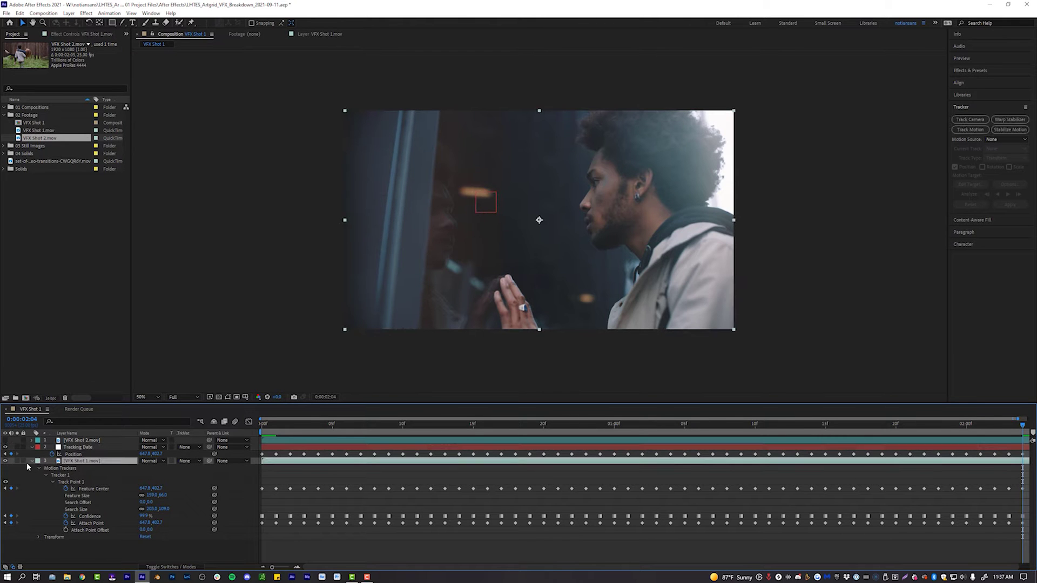
{"action": "left_click", "coordinate": [31, 461]}
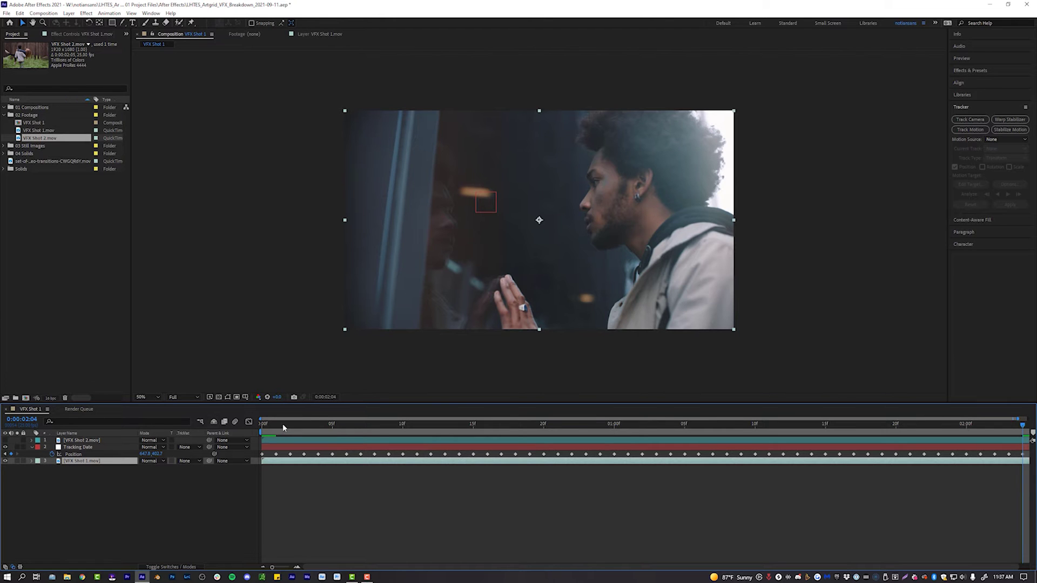
{"action": "left_click_drag", "start_coordinate": [284, 428], "coordinate": [233, 427]}
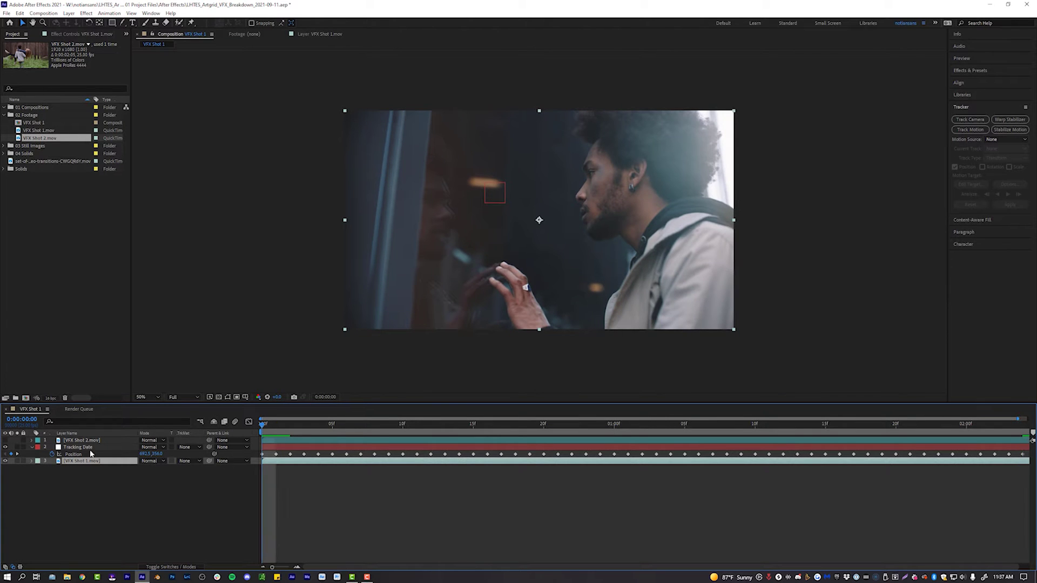
{"action": "left_click", "coordinate": [85, 440]}
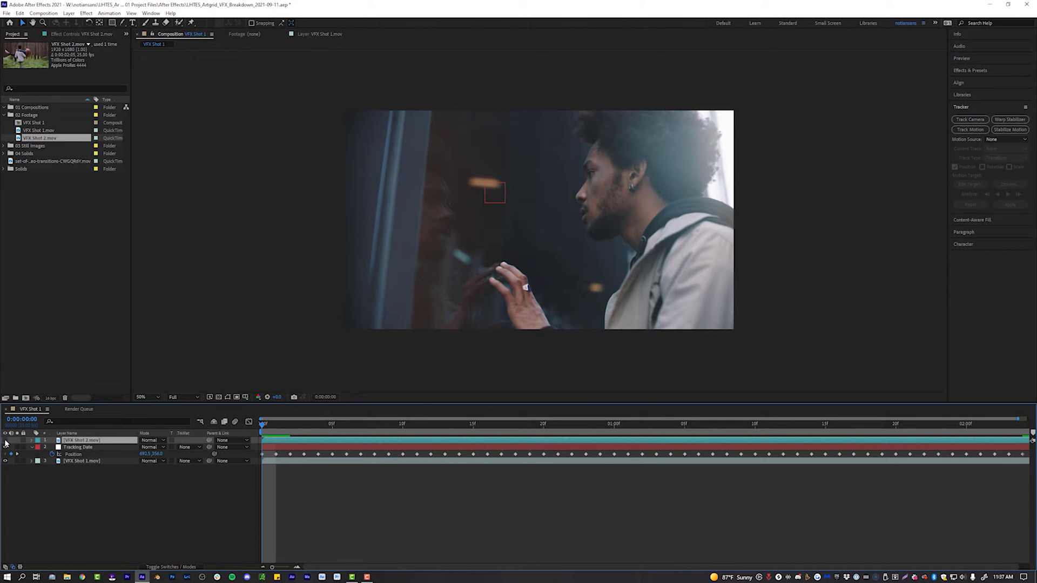
{"action": "left_click", "coordinate": [5, 441]}
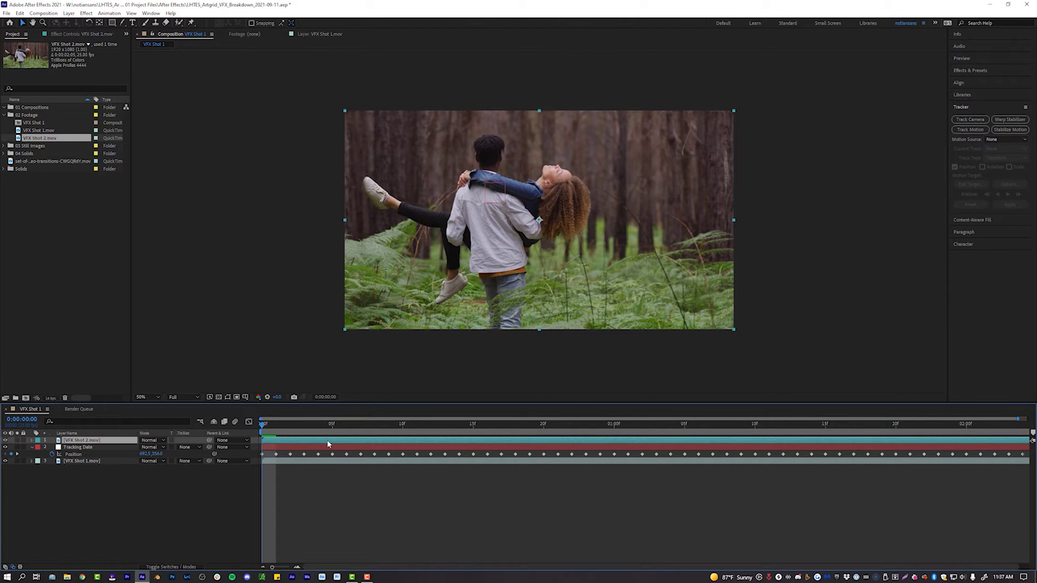
{"action": "key", "text": "ctrl+shift+c"}
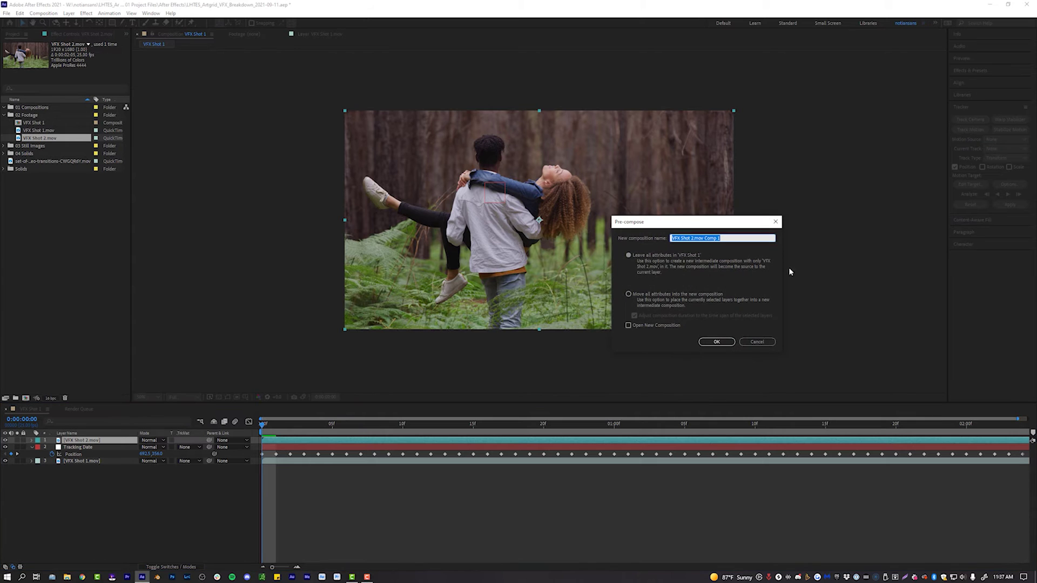
Pre-compose VFX Shot 2.mov as 'Memory footage' moving all attributes, then search effects for 'corner'
{"action": "left_click", "coordinate": [628, 295]}
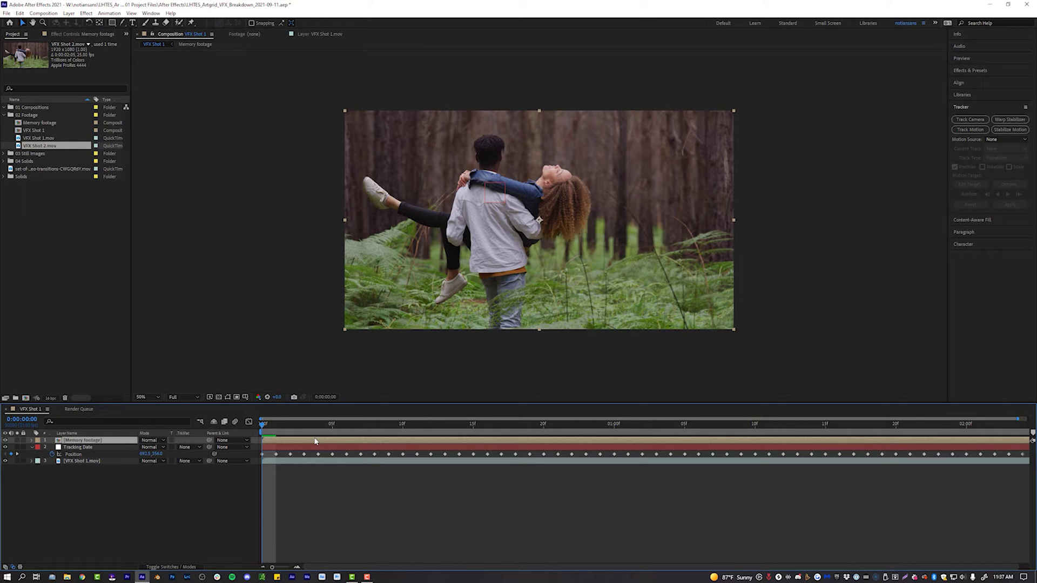
{"action": "key", "text": "ctrl+space"}
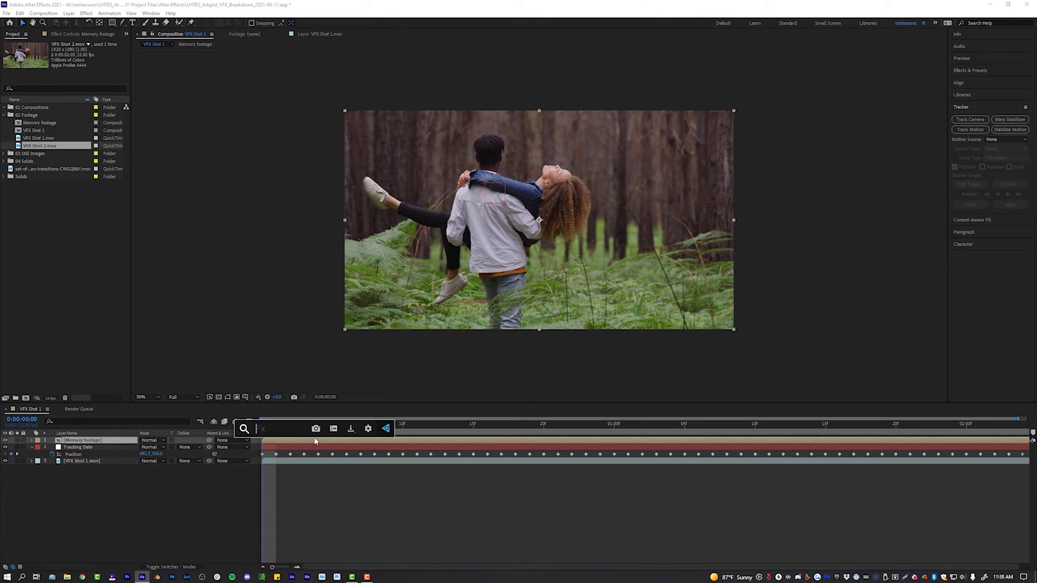
{"action": "type", "text": "corner"}
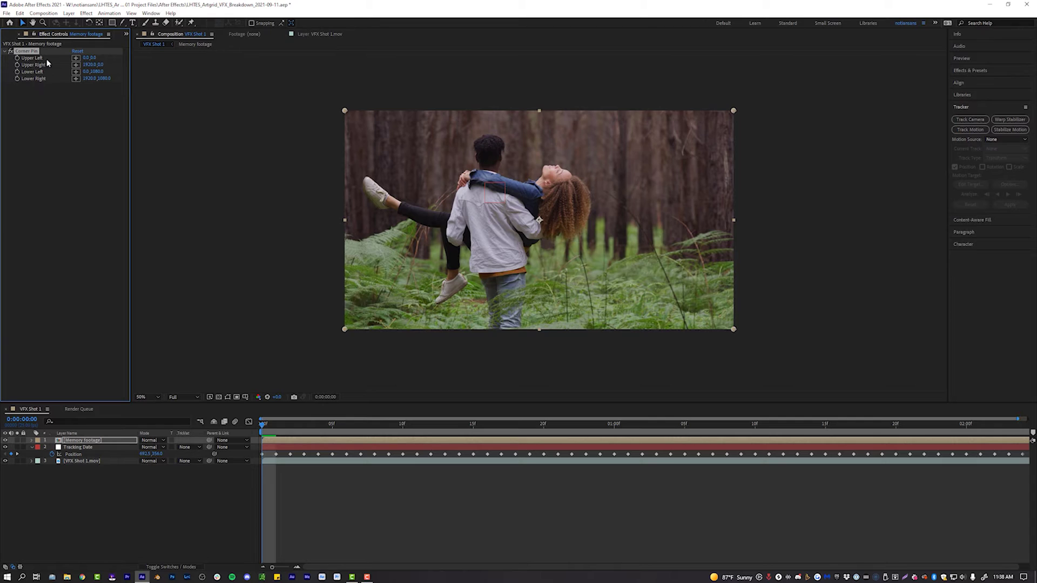
Skew the upper-left Corner Pin corner inward and lower Memory footage Opacity to 32%
{"action": "left_click_drag", "start_coordinate": [346, 111], "coordinate": [446, 97]}
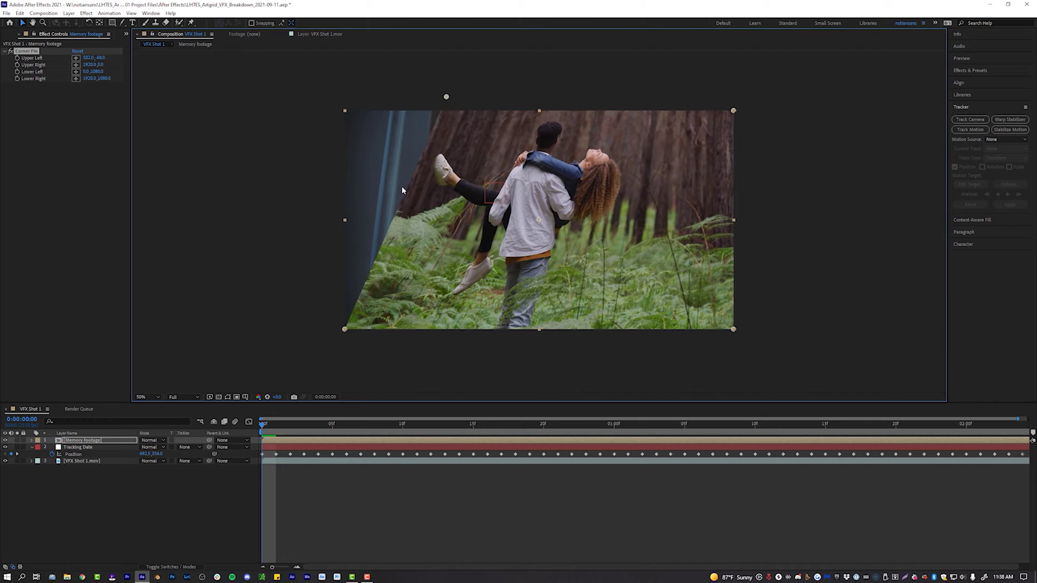
{"action": "left_click", "coordinate": [90, 443]}
{"action": "key", "text": "t"}
{"action": "mouse_move", "coordinate": [144, 447]}
{"action": "left_mouse_down"}
{"action": "mouse_move", "coordinate": [115, 448]}
{"action": "mouse_move", "coordinate": [130, 448]}
{"action": "left_mouse_up"}
{"action": "left_click", "coordinate": [444, 78]}
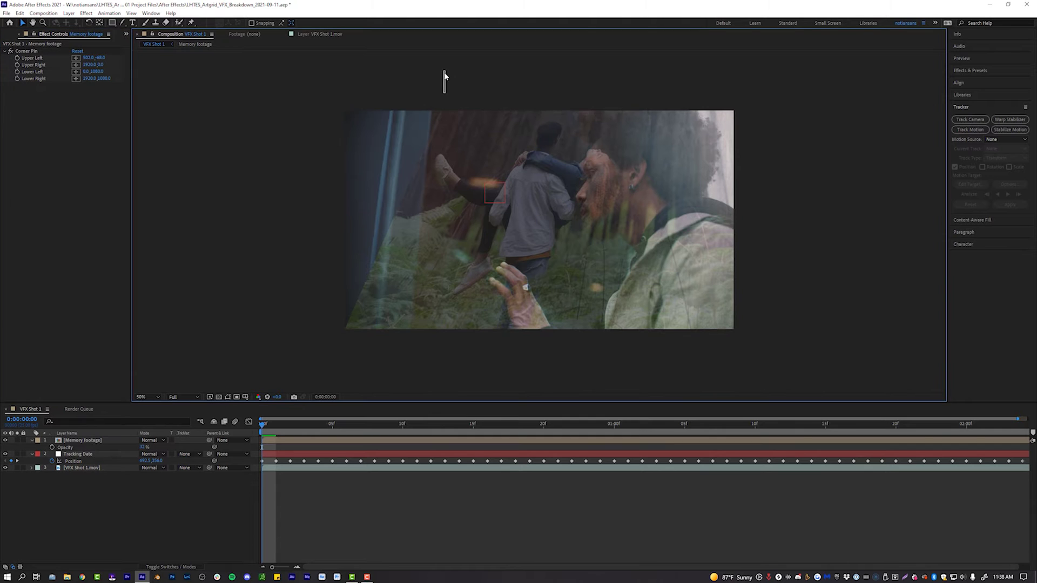
Drag all four Corner Pin corners to fit the window, then shift the footage about 70 px right
{"action": "left_click", "coordinate": [19, 51]}
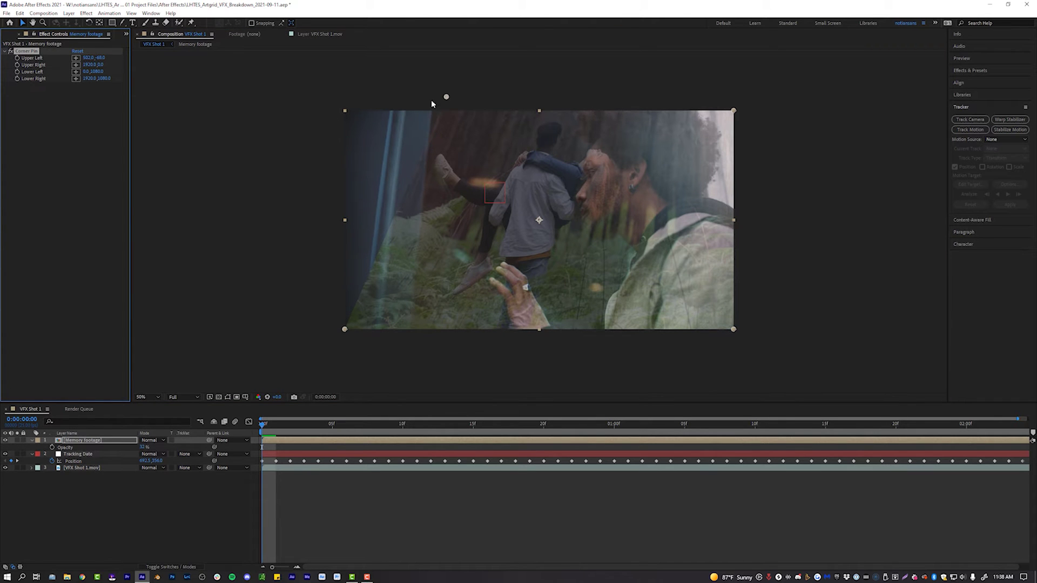
{"action": "left_click_drag", "start_coordinate": [449, 97], "coordinate": [436, 63]}
{"action": "left_click_drag", "start_coordinate": [345, 330], "coordinate": [398, 372]}
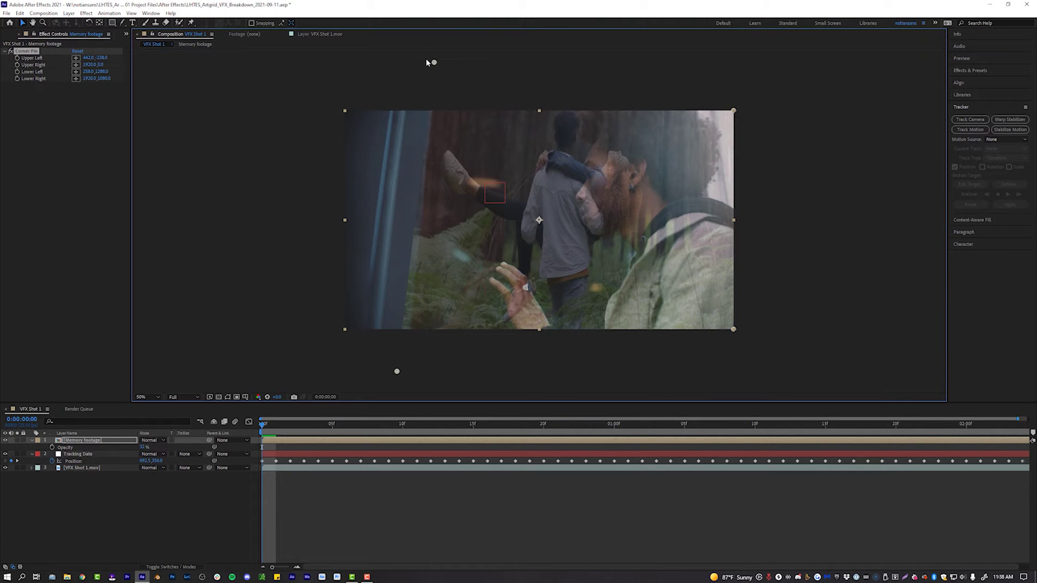
{"action": "left_click_drag", "start_coordinate": [436, 63], "coordinate": [429, 57]}
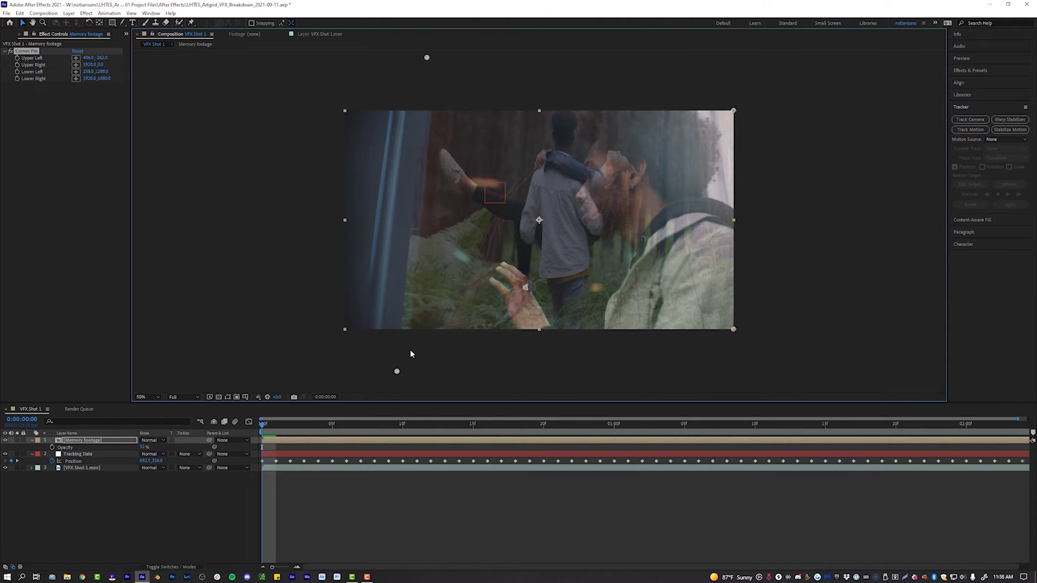
{"action": "left_click_drag", "start_coordinate": [397, 373], "coordinate": [396, 370]}
{"action": "left_click_drag", "start_coordinate": [733, 111], "coordinate": [644, 107]}
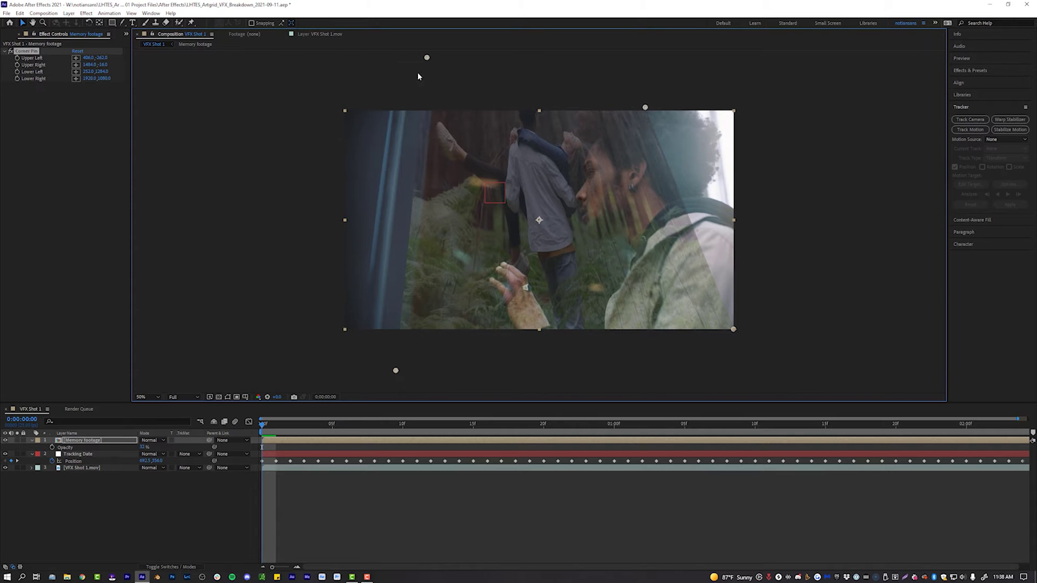
{"action": "left_click_drag", "start_coordinate": [733, 330], "coordinate": [650, 339]}
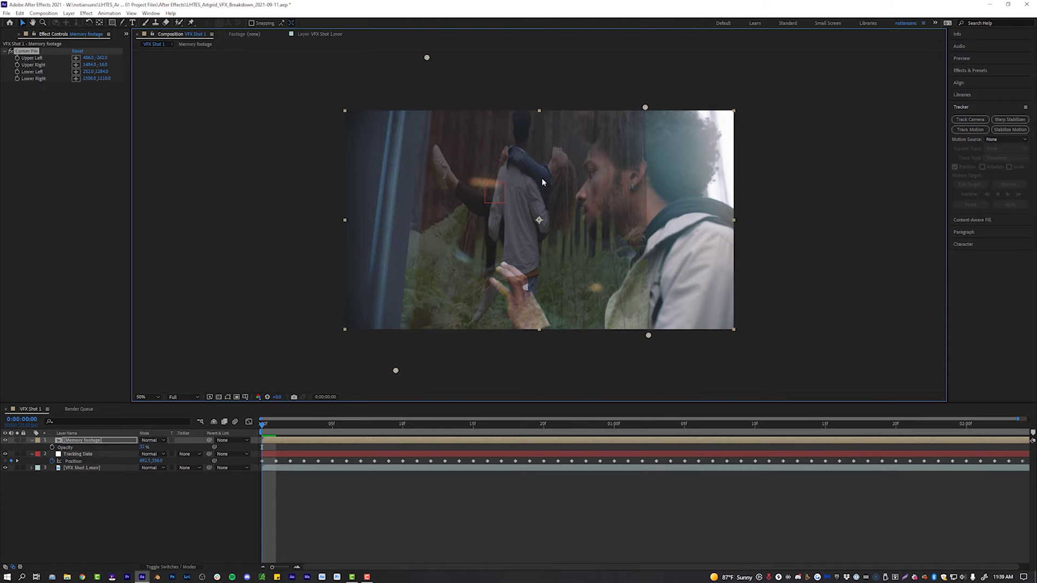
{"action": "mouse_move", "coordinate": [540, 177]}
{"action": "left_mouse_down"}
{"action": "mouse_move", "coordinate": [584, 177]}
{"action": "mouse_move", "coordinate": [551, 176]}
{"action": "left_mouse_up"}
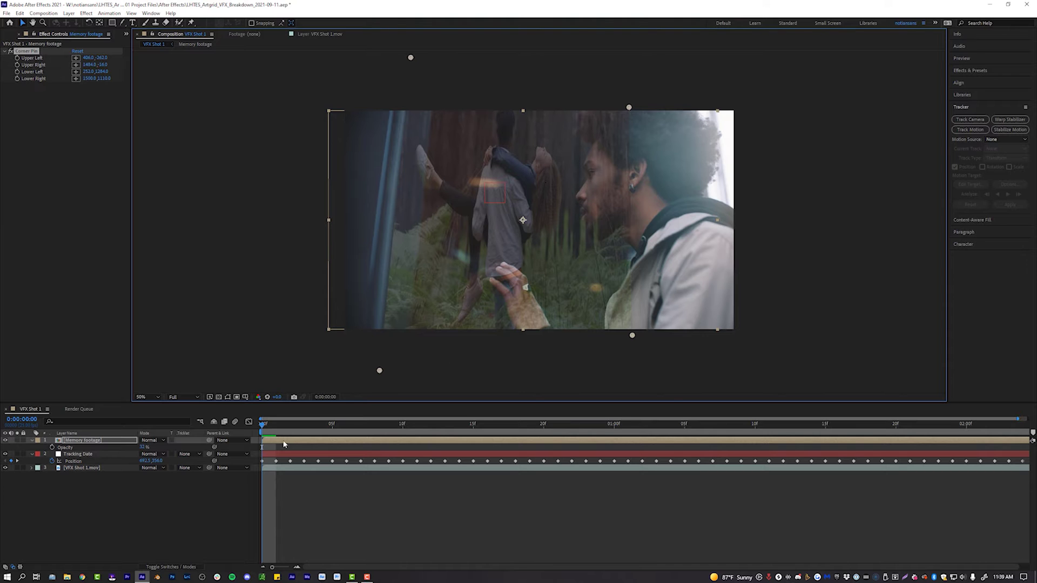
Parent Memory footage to the Tracking Date null and preview to confirm it follows the track
{"action": "left_click", "coordinate": [209, 442]}
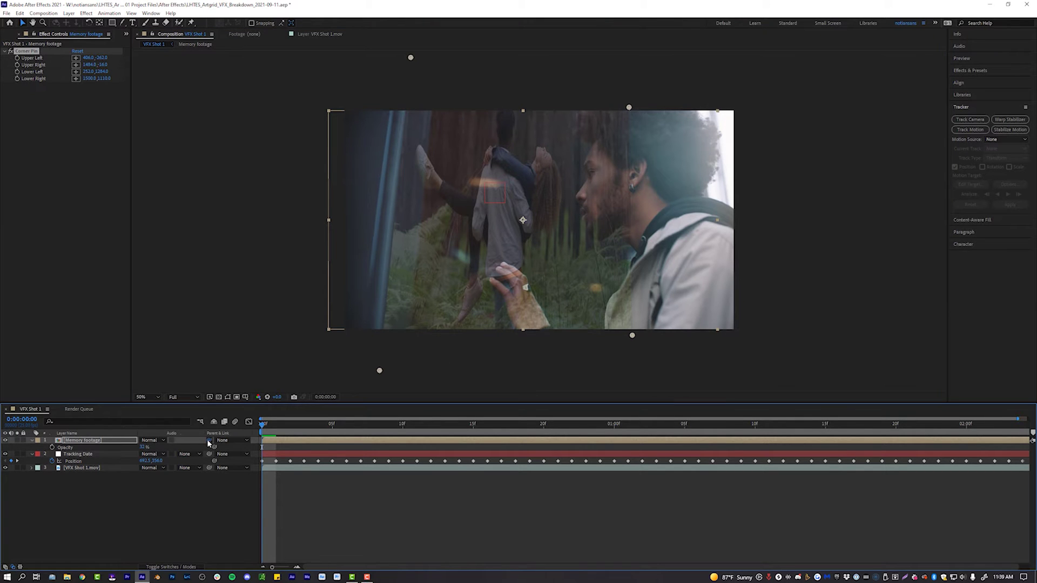
{"action": "left_click_drag", "start_coordinate": [208, 442], "coordinate": [79, 458]}
{"action": "left_click_drag", "start_coordinate": [289, 427], "coordinate": [727, 427]}
{"action": "key", "text": "space"}
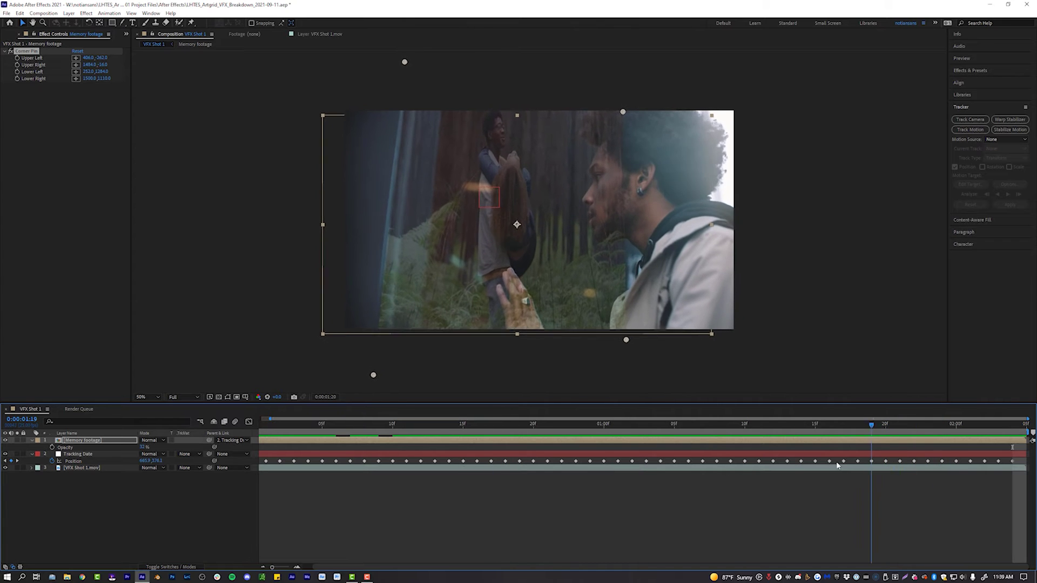
{"action": "key", "text": "space"}
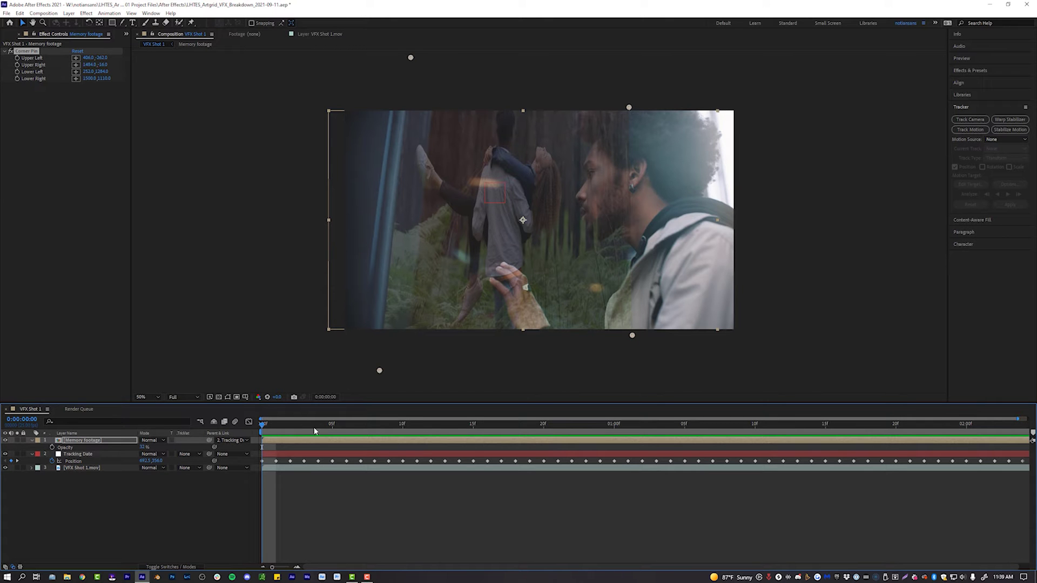
Show Mask 1 and align its left vertices to the window edge at 0:00
{"action": "left_click", "coordinate": [292, 443]}
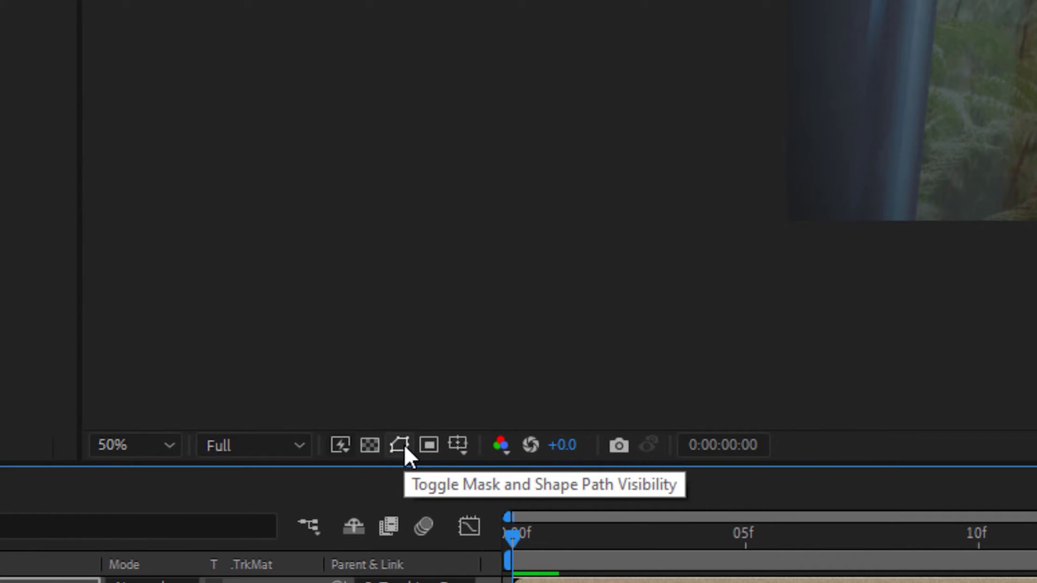
{"action": "left_click", "coordinate": [402, 445]}
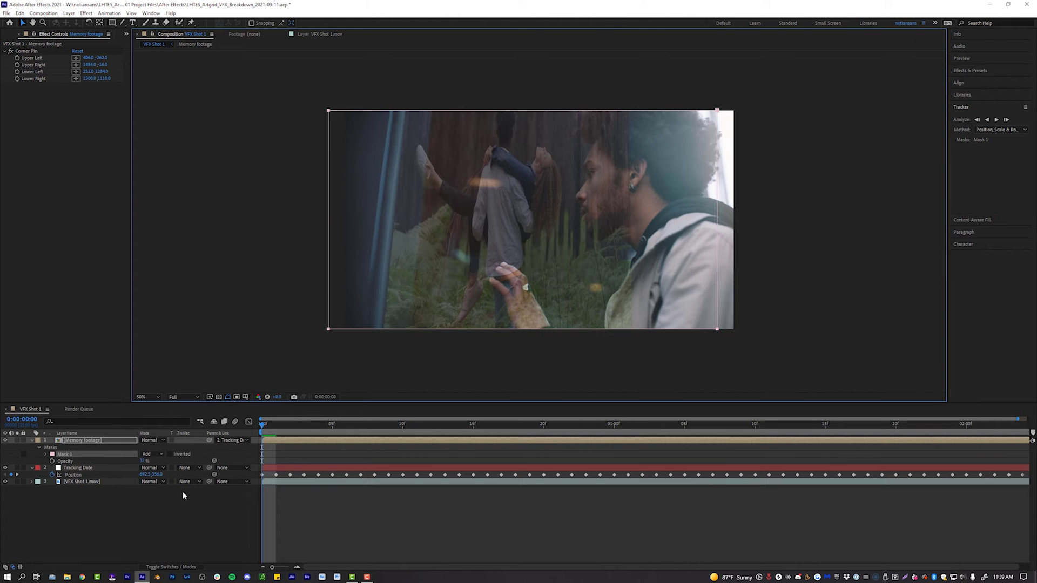
{"action": "left_click", "coordinate": [46, 455]}
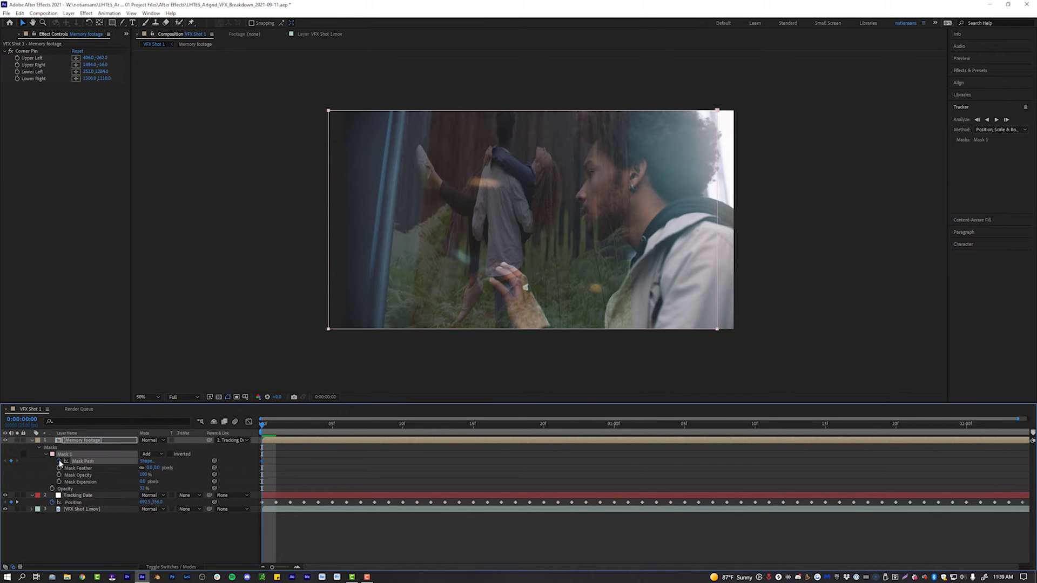
{"action": "left_click", "coordinate": [346, 130]}
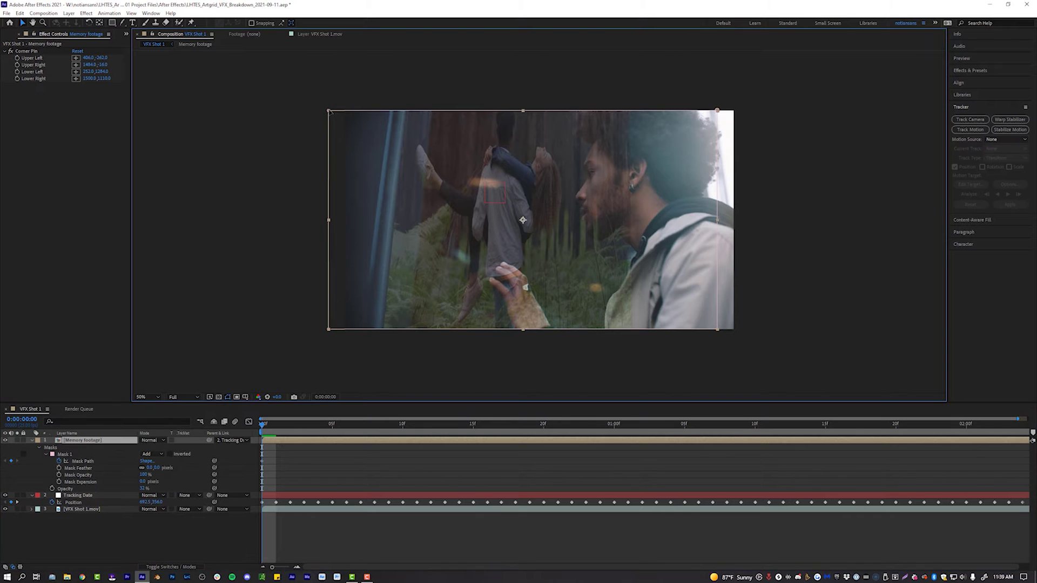
{"action": "left_click_drag", "start_coordinate": [330, 112], "coordinate": [370, 105]}
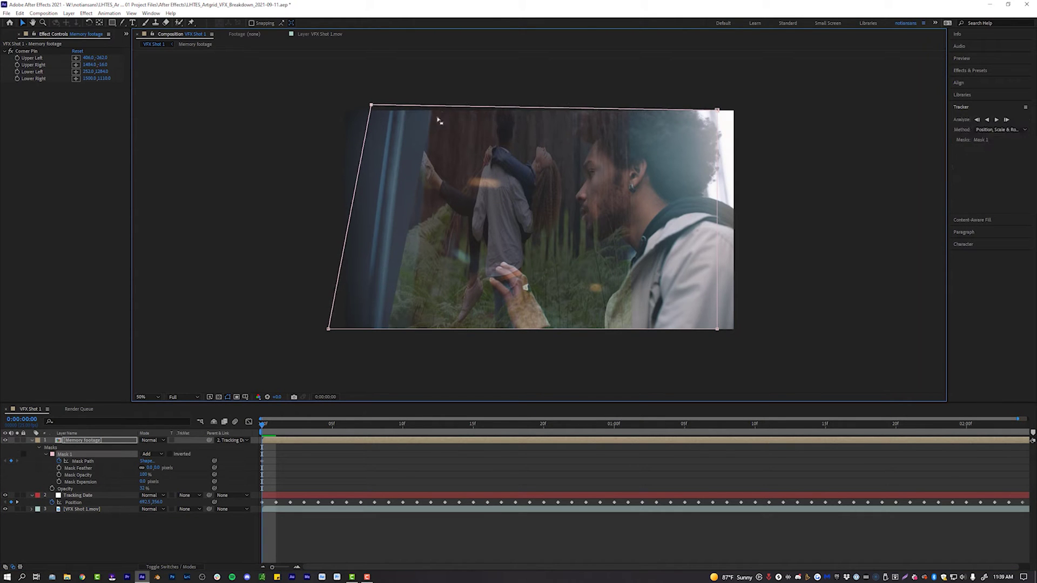
{"action": "left_click_drag", "start_coordinate": [371, 105], "coordinate": [369, 103]}
{"action": "left_click_drag", "start_coordinate": [329, 328], "coordinate": [357, 339]}
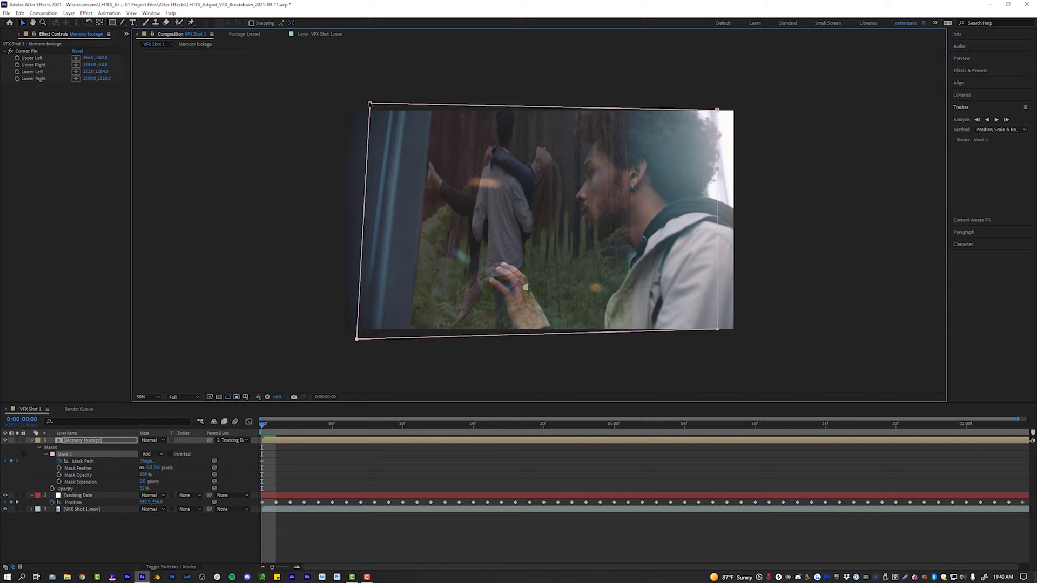
{"action": "left_click_drag", "start_coordinate": [370, 104], "coordinate": [366, 101]}
Re-align Mask 1's left vertices at 1:00 and on the last frame 2:04 to keyframe Mask Path
{"action": "left_click", "coordinate": [613, 427]}
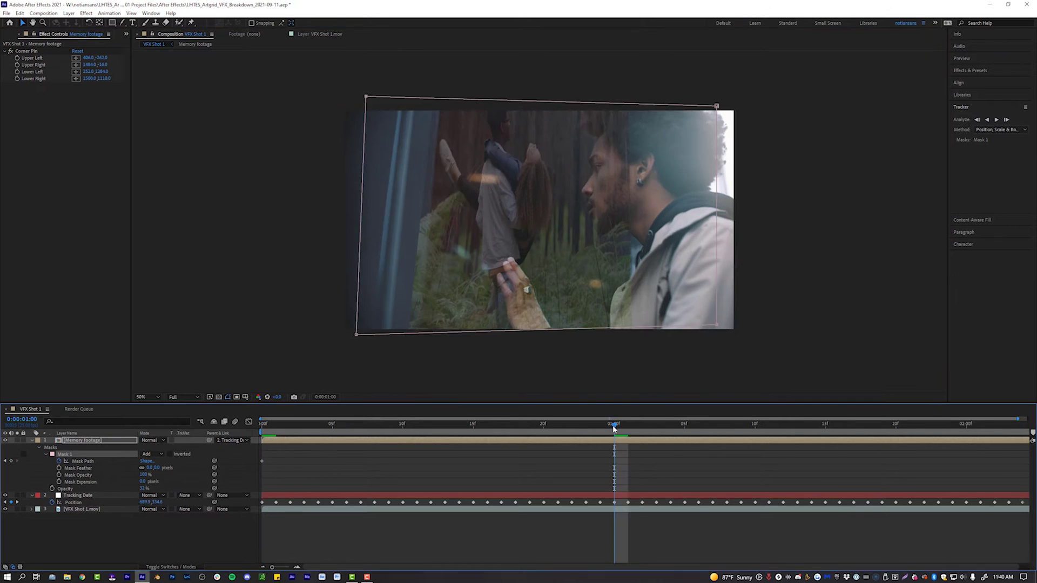
{"action": "left_click_drag", "start_coordinate": [365, 96], "coordinate": [379, 95]}
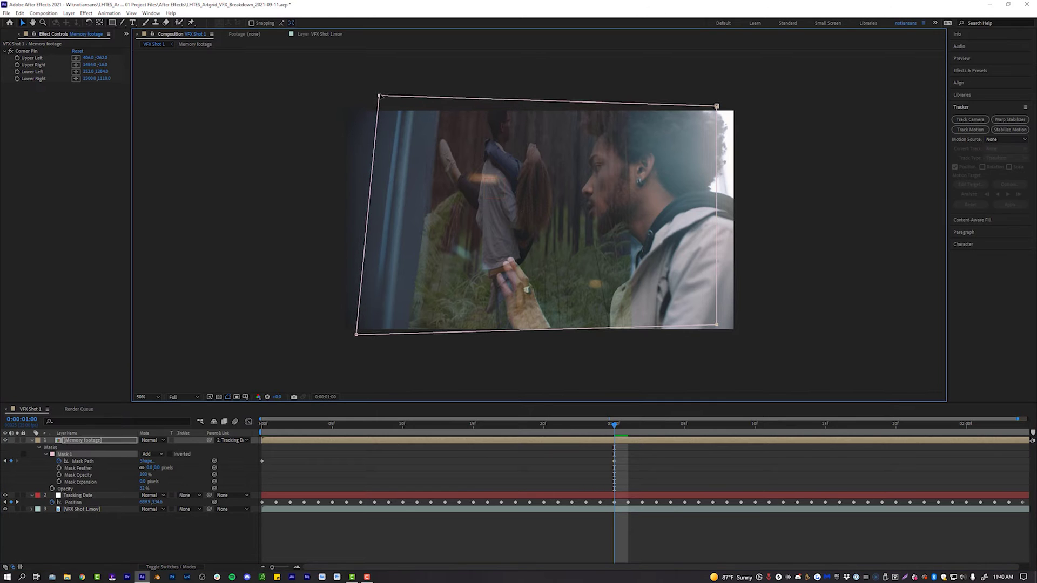
{"action": "left_click_drag", "start_coordinate": [357, 335], "coordinate": [369, 339]}
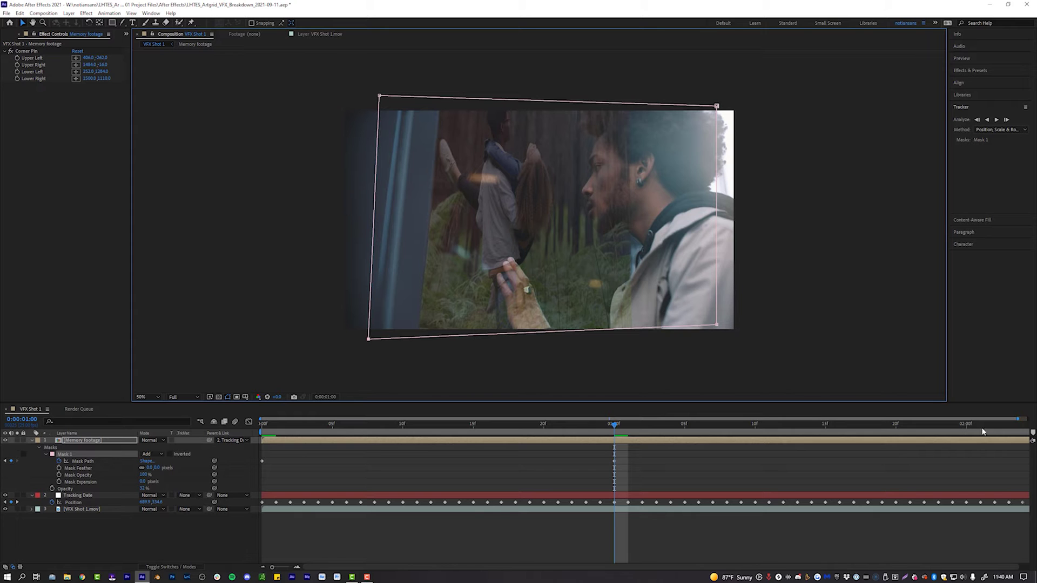
{"action": "left_click", "coordinate": [272, 567]}
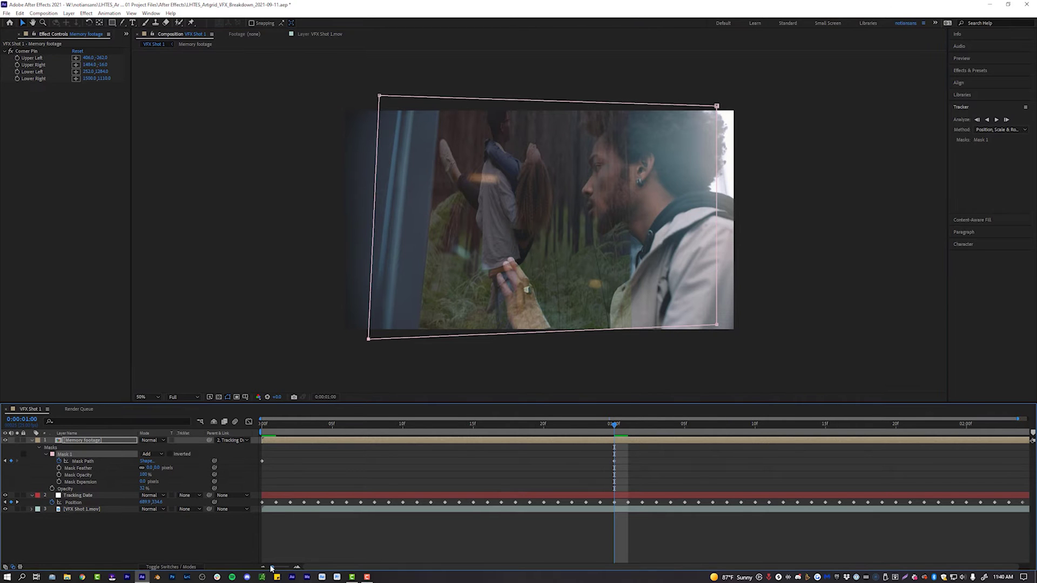
{"action": "left_click_drag", "start_coordinate": [272, 566], "coordinate": [271, 567]}
{"action": "left_click", "coordinate": [1013, 425]}
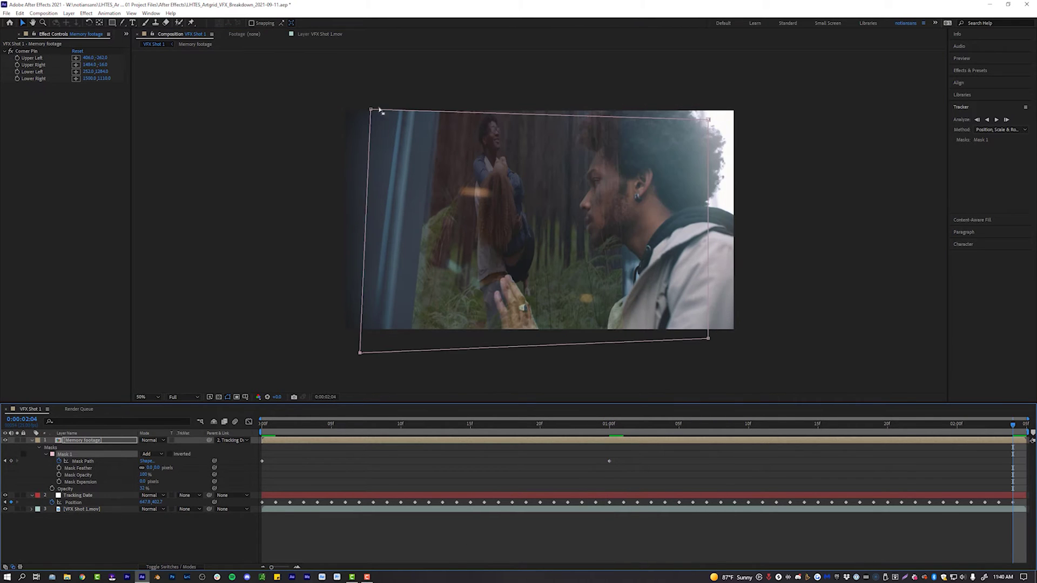
{"action": "mouse_move", "coordinate": [379, 110]}
{"action": "left_mouse_down"}
{"action": "mouse_move", "coordinate": [364, 111]}
{"action": "mouse_move", "coordinate": [381, 107]}
{"action": "left_mouse_up"}
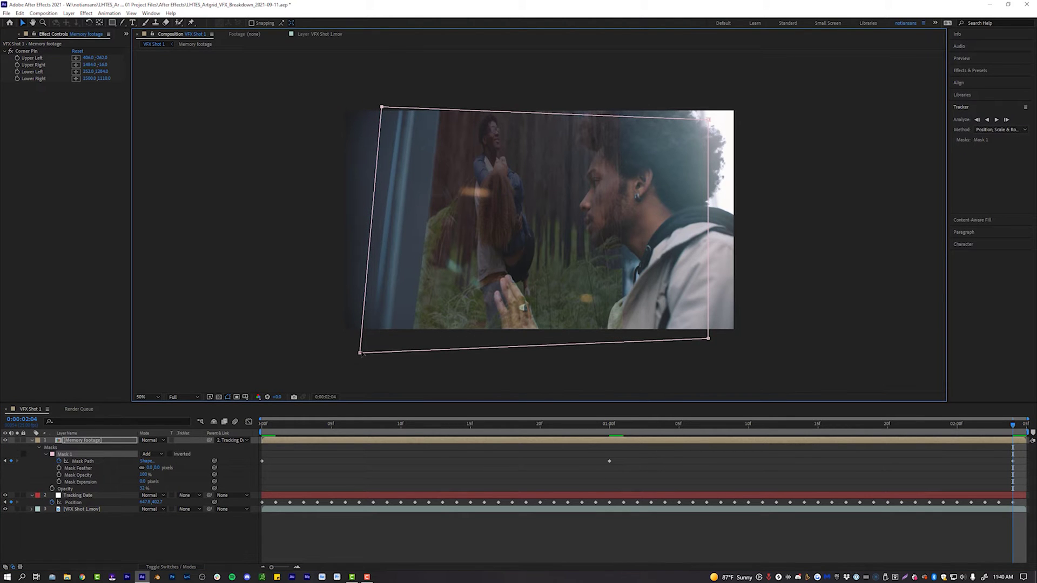
{"action": "left_click_drag", "start_coordinate": [366, 354], "coordinate": [367, 352]}
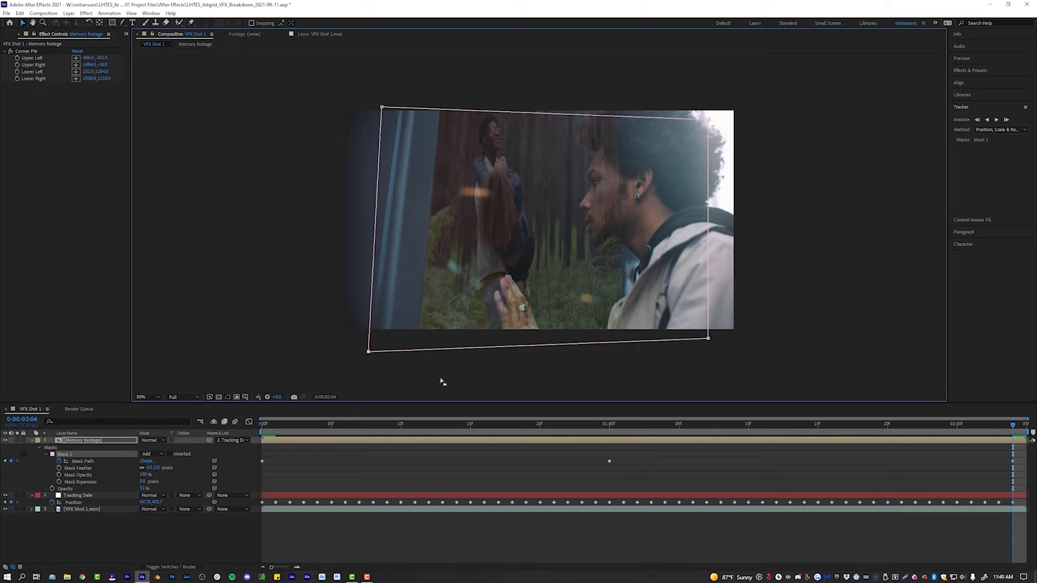
Feather Mask 1 by 58 px and raise Memory footage Opacity to 99%
{"action": "left_click_drag", "start_coordinate": [150, 470], "coordinate": [180, 466]}
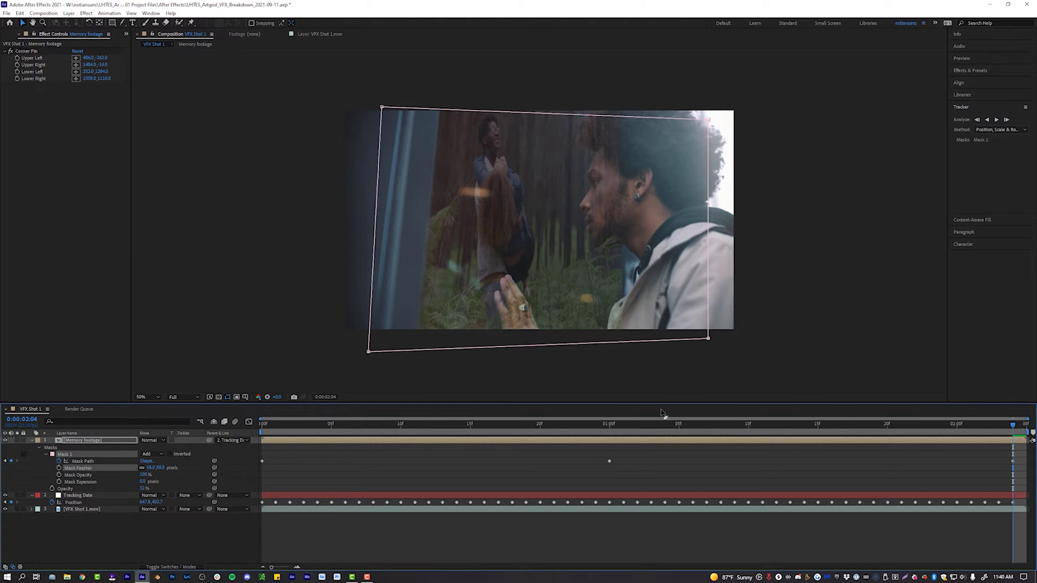
{"action": "mouse_move", "coordinate": [681, 422]}
{"action": "left_mouse_down"}
{"action": "mouse_move", "coordinate": [344, 431]}
{"action": "mouse_move", "coordinate": [679, 426]}
{"action": "left_mouse_up"}
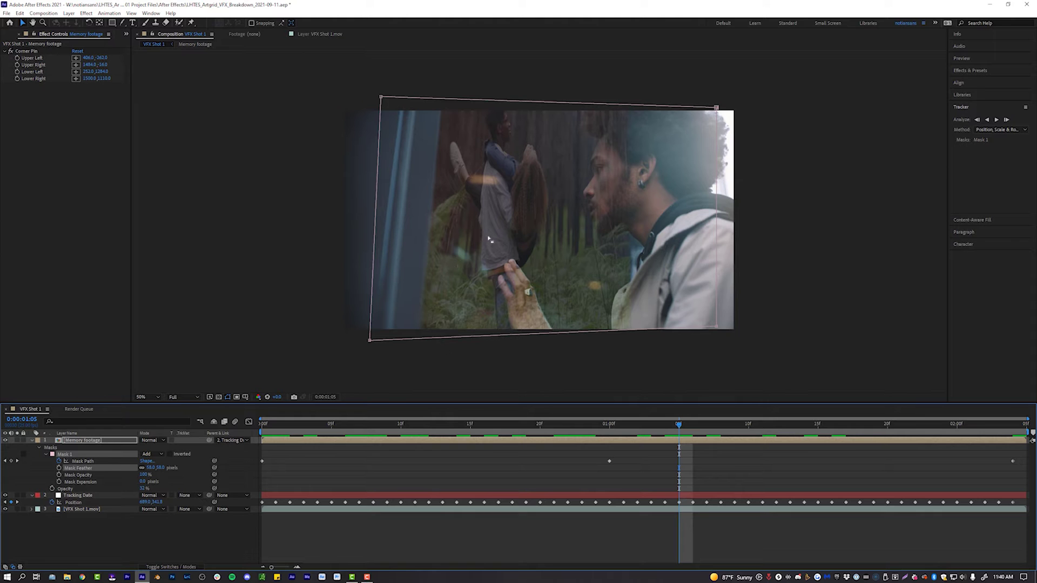
{"action": "left_click_drag", "start_coordinate": [144, 488], "coordinate": [530, 488]}
{"action": "left_click", "coordinate": [710, 458]}
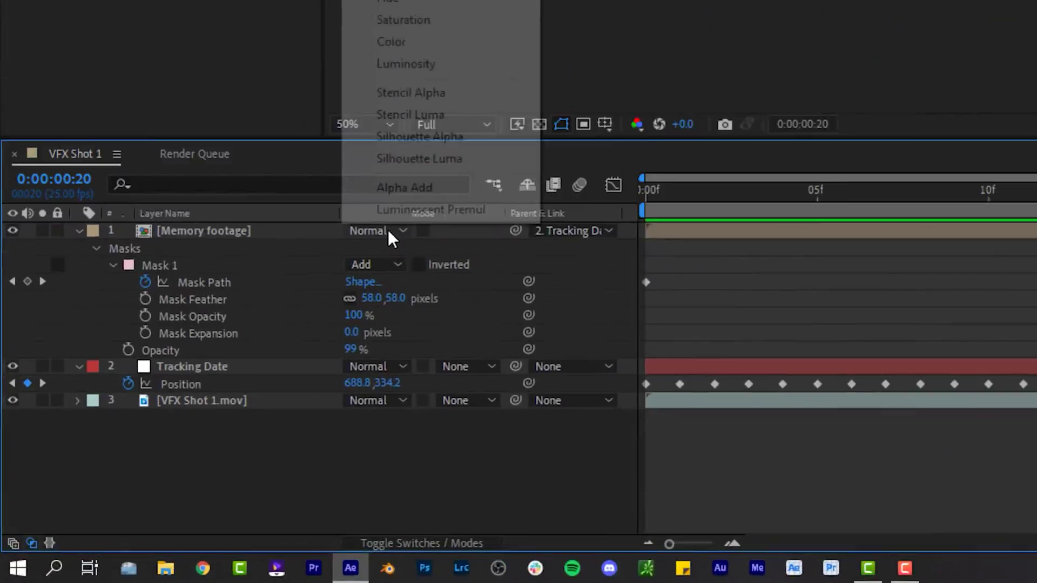
Show the Modes column and set Memory footage's blending mode to Color Dodge, after trying Classic Color Dodge
{"action": "left_click", "coordinate": [185, 422]}
{"action": "left_click", "coordinate": [185, 422]}
{"action": "key", "text": "Escape"}
{"action": "left_click", "coordinate": [336, 210]}
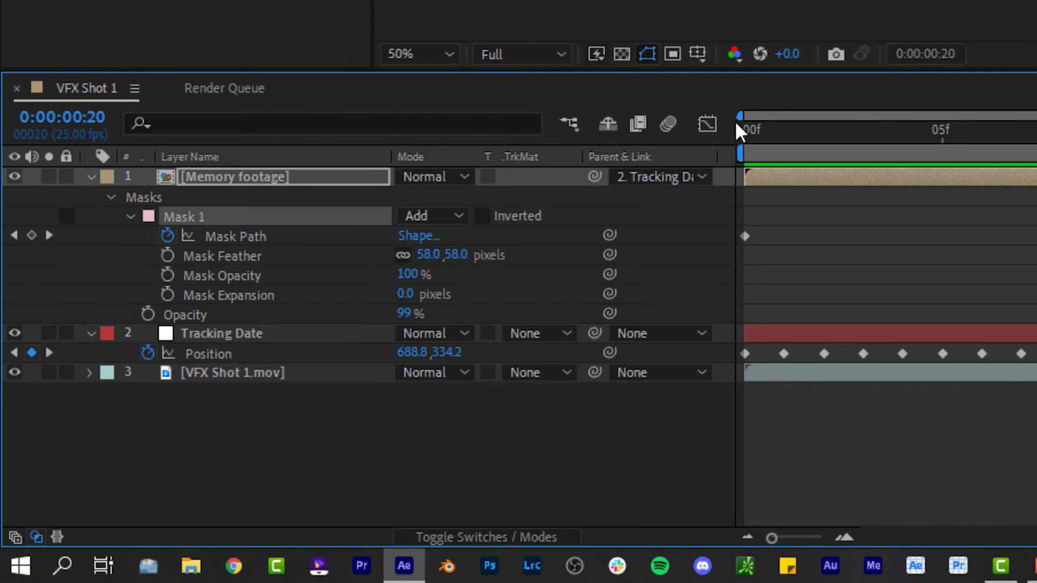
{"action": "left_click", "coordinate": [472, 537]}
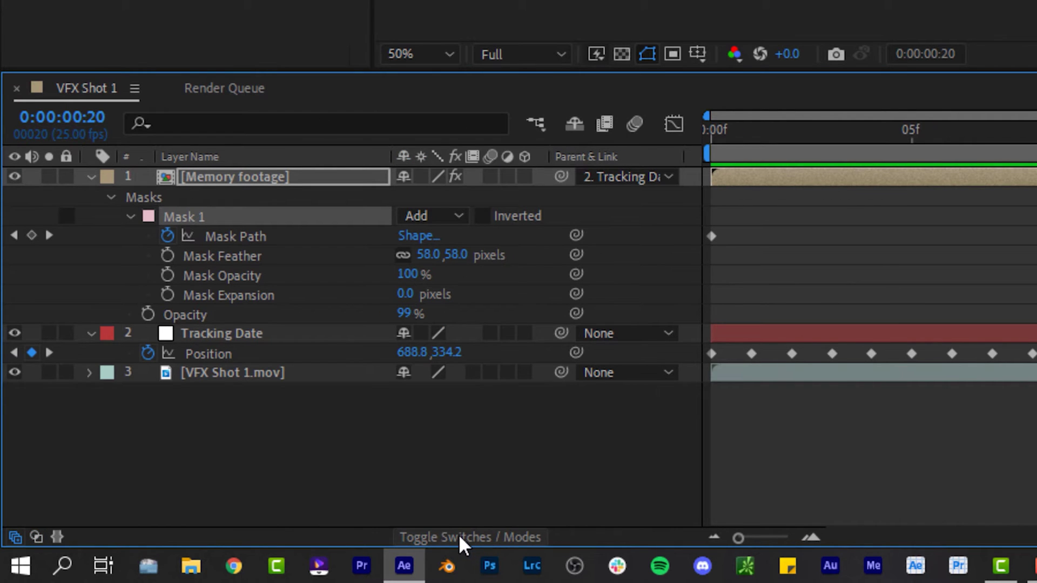
{"action": "left_click", "coordinate": [458, 534]}
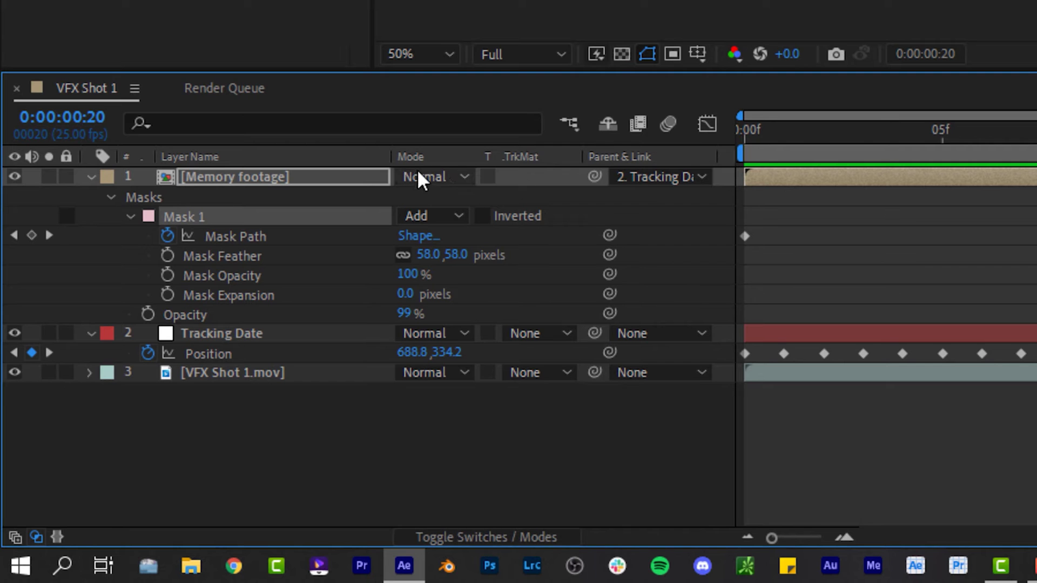
{"action": "left_click", "coordinate": [452, 177]}
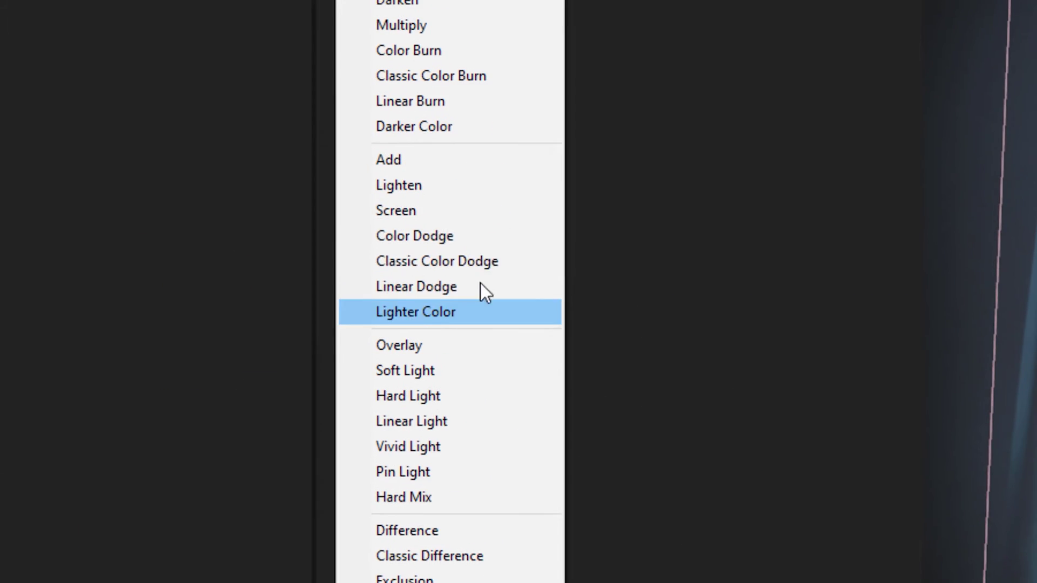
{"action": "left_click", "coordinate": [463, 237]}
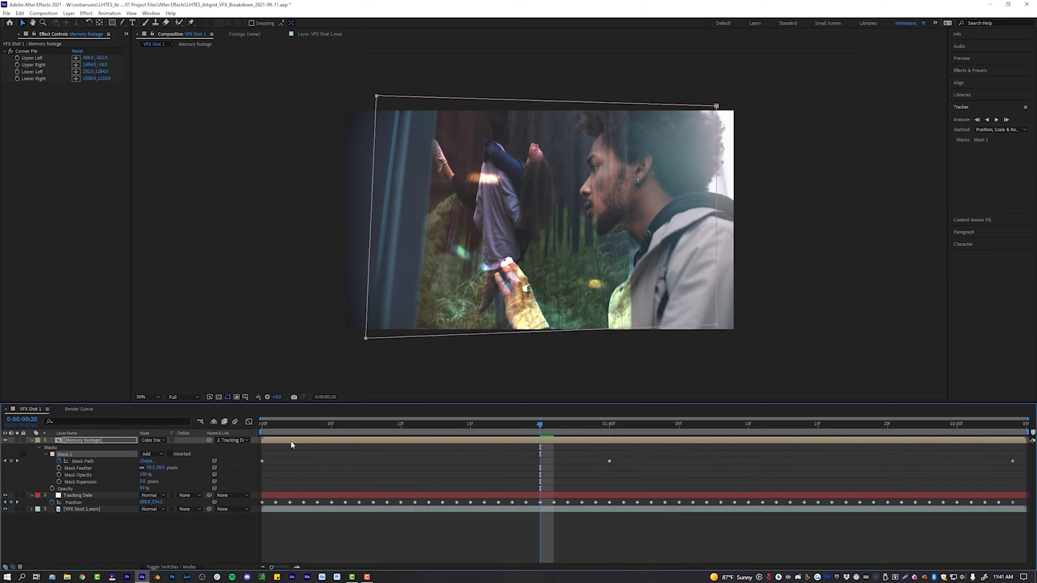
{"action": "left_click", "coordinate": [157, 441]}
{"action": "left_click", "coordinate": [187, 204]}
{"action": "left_click", "coordinate": [152, 441]}
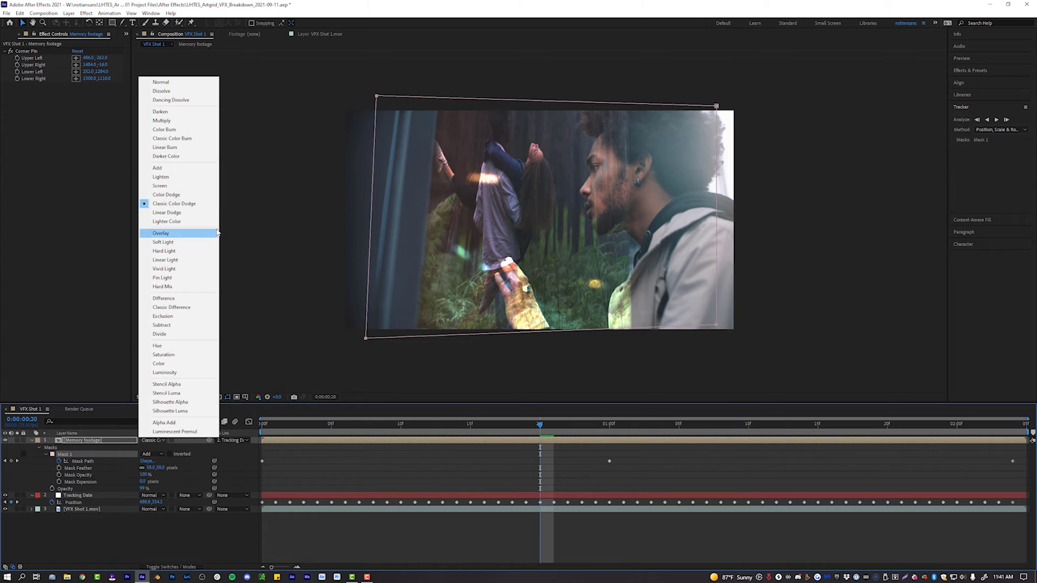
{"action": "left_click", "coordinate": [179, 196]}
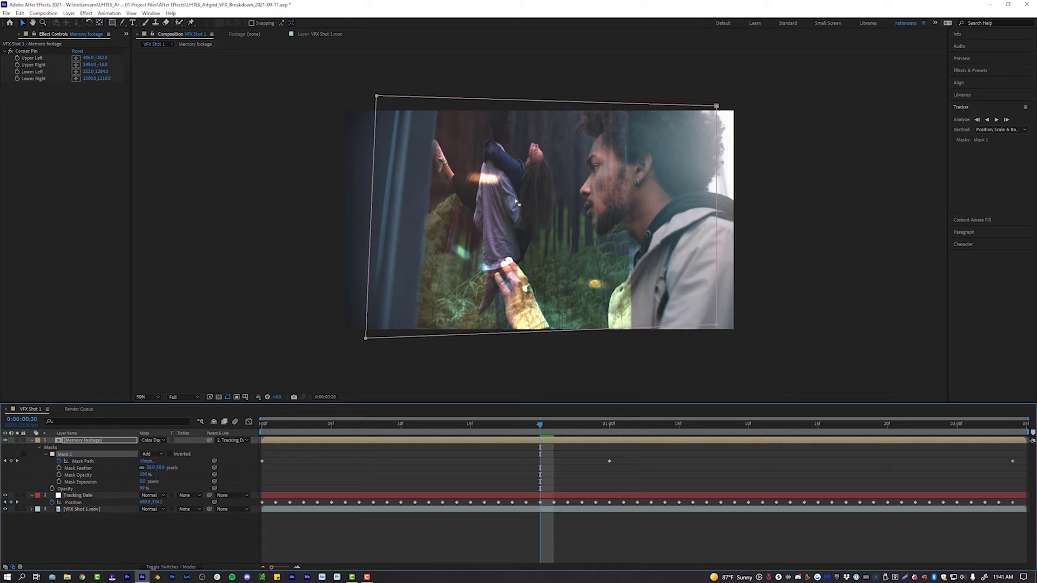
Reset Memory footage Opacity to 0%, then raise it to about 49% and toggle visibility to compare
{"action": "left_click", "coordinate": [84, 441]}
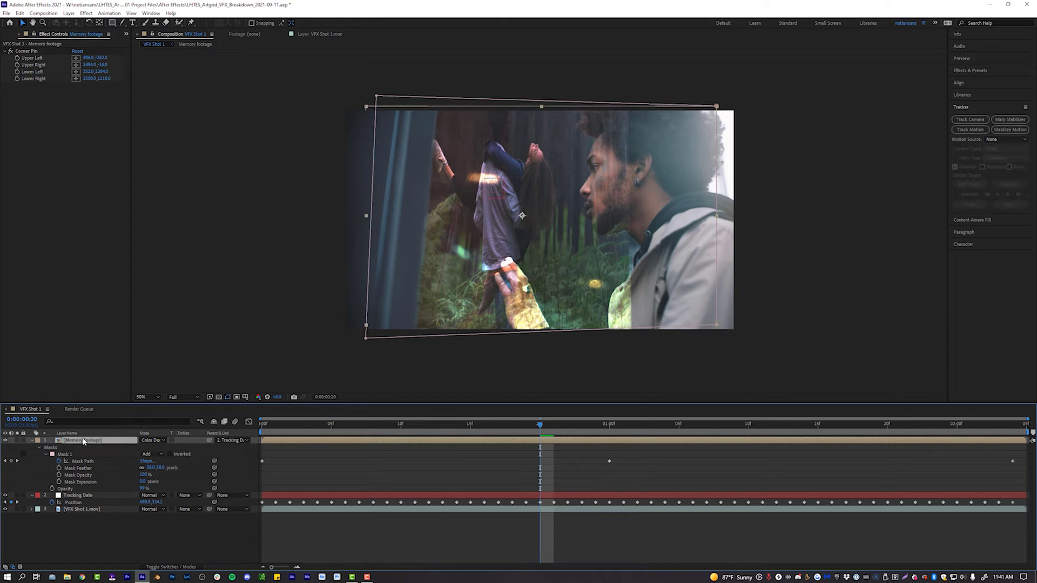
{"action": "key", "text": "t"}
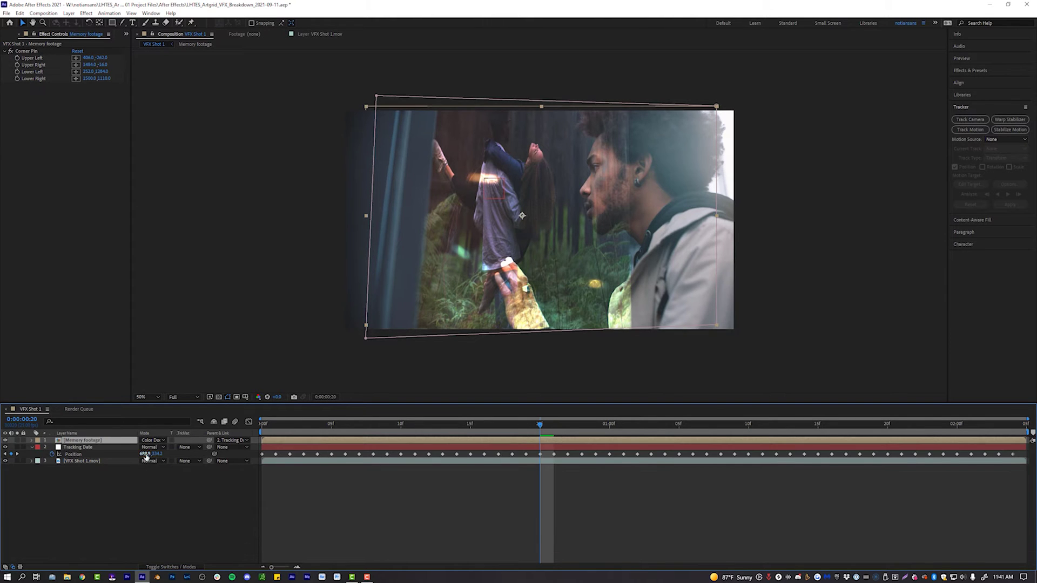
{"action": "left_click", "coordinate": [143, 447]}
{"action": "type", "text": "0"}
{"action": "key", "text": "Return"}
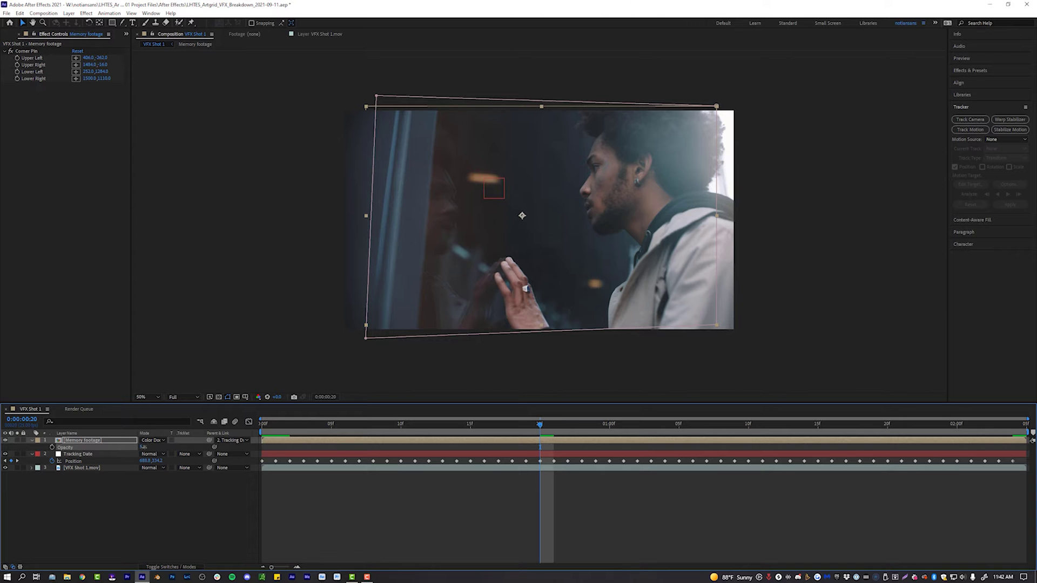
{"action": "left_click_drag", "start_coordinate": [144, 447], "coordinate": [153, 447]}
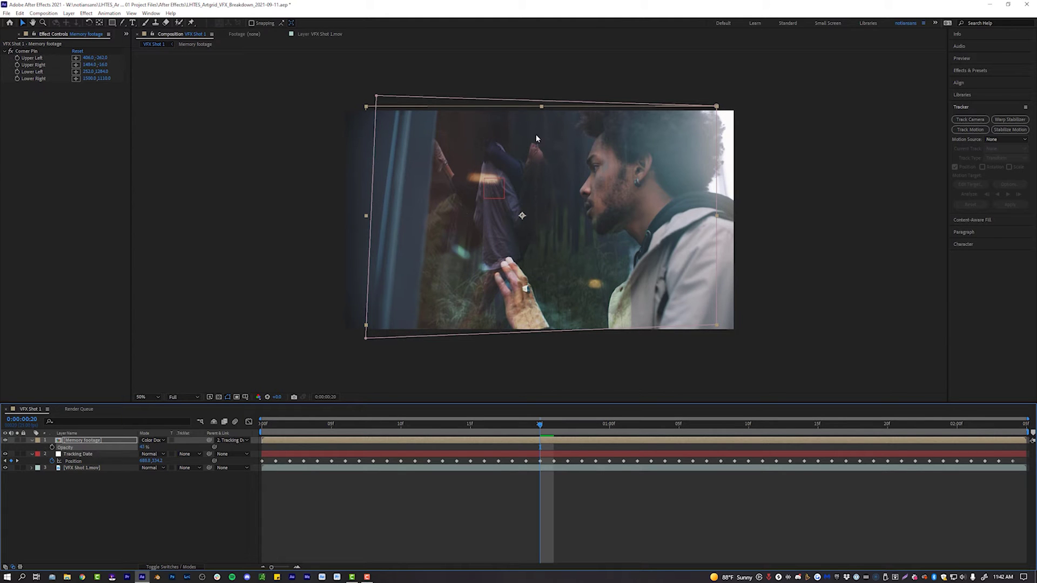
{"action": "left_click_drag", "start_coordinate": [143, 447], "coordinate": [147, 447]}
{"action": "left_click", "coordinate": [559, 494]}
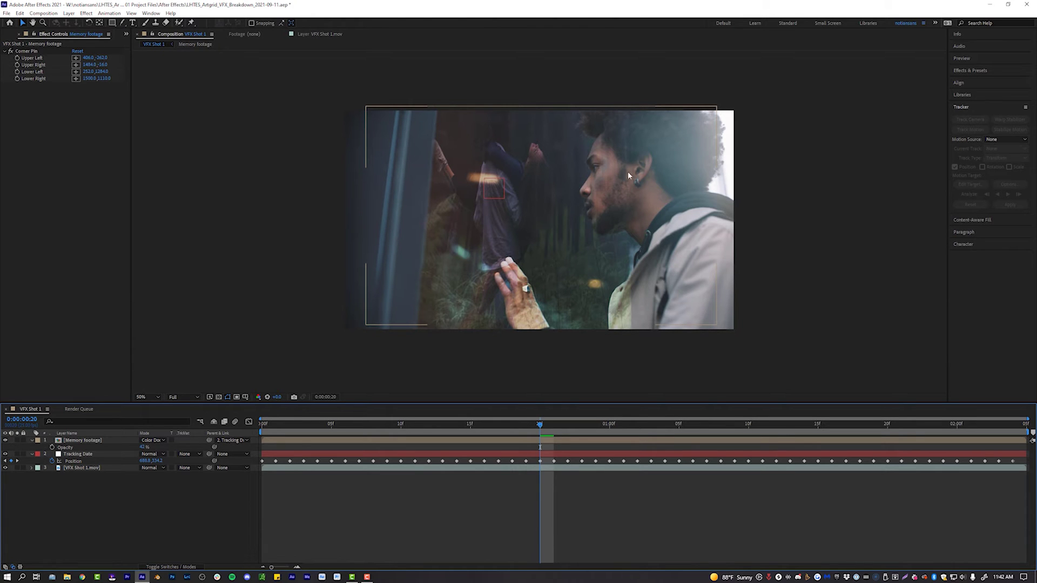
{"action": "left_click", "coordinate": [5, 440]}
{"action": "left_click", "coordinate": [5, 440]}
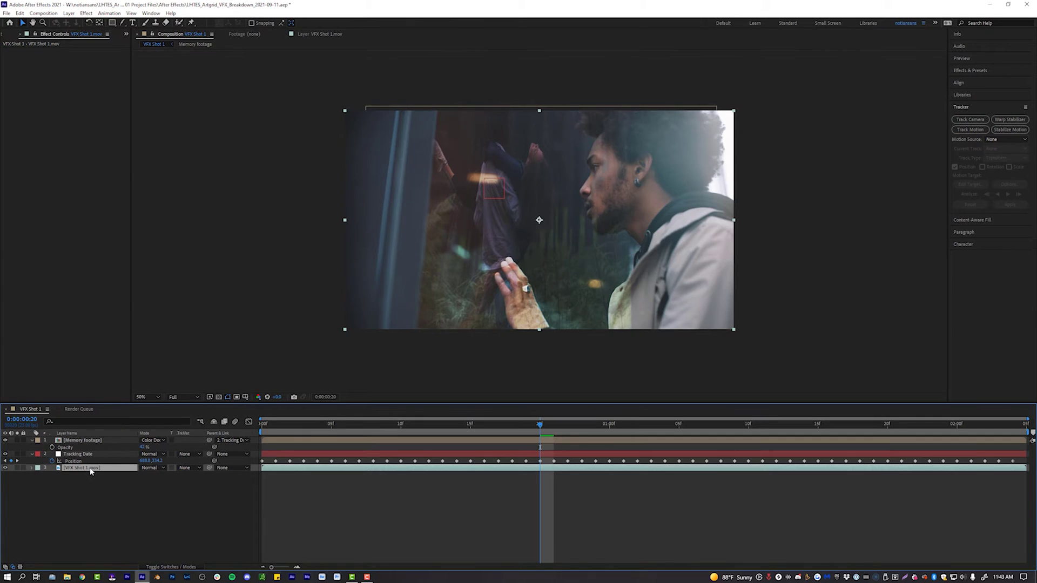
Duplicate VFX Shot 1.mov, move the copy to the top, and apply Mocha Pro to it
{"action": "key", "text": "ctrl+d"}
{"action": "left_click_drag", "start_coordinate": [85, 471], "coordinate": [84, 440]}
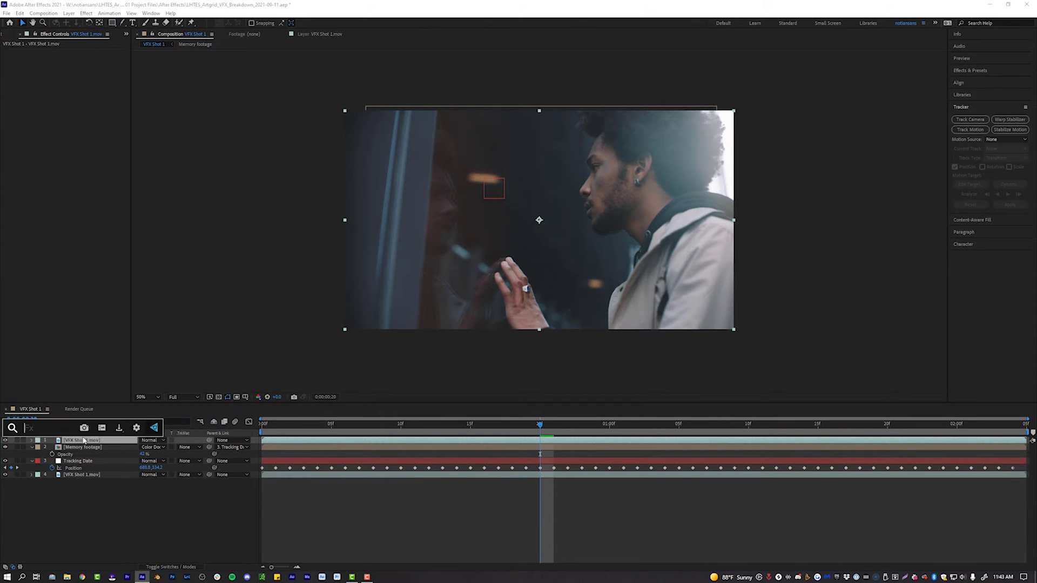
{"action": "key", "text": "ctrl+space"}
{"action": "type", "text": "ocha"}
{"action": "key", "text": "Down"}
{"action": "key", "text": "Down"}
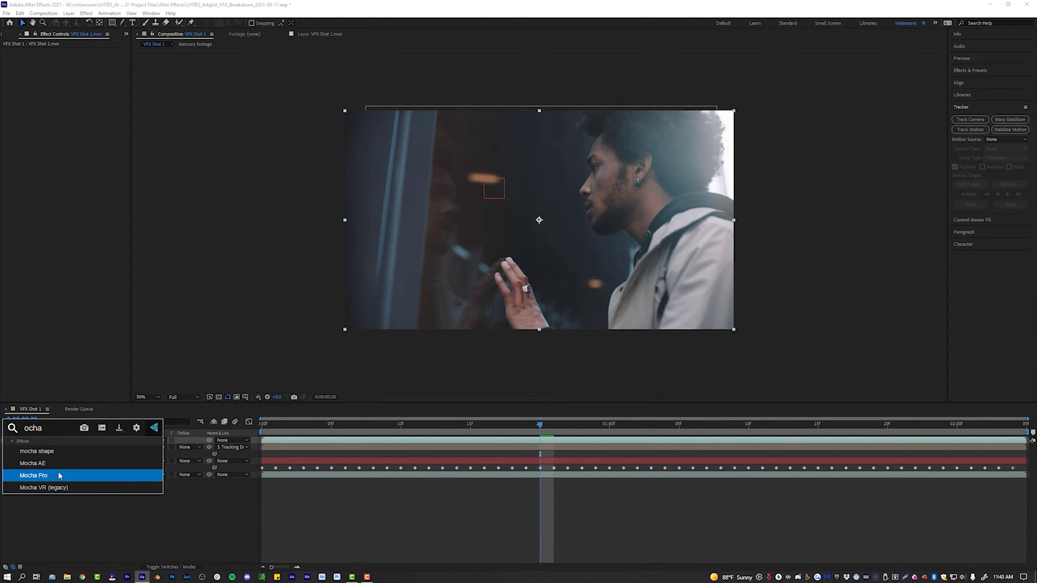
{"action": "key", "text": "Return"}
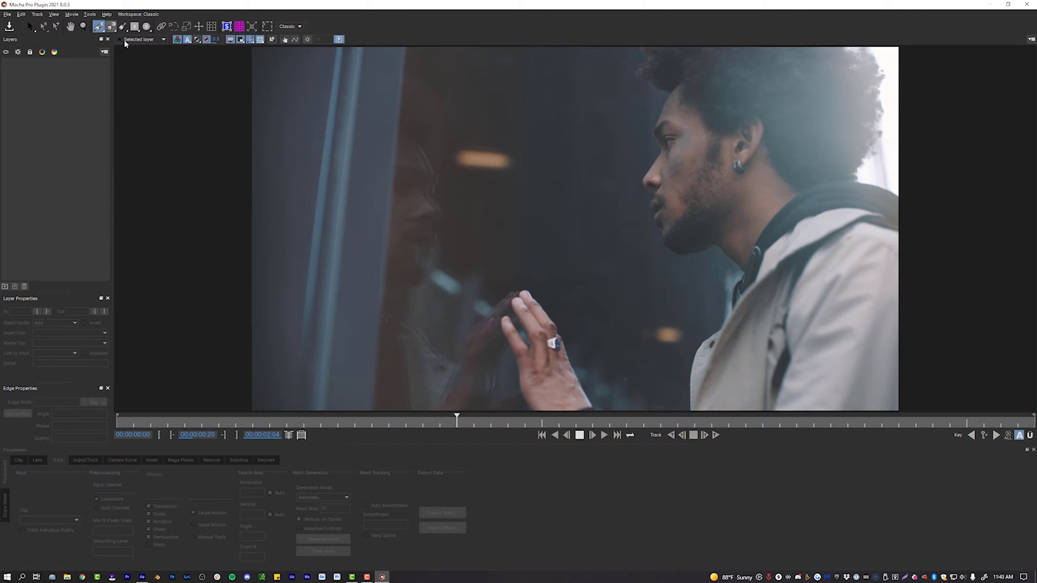
Zoom in on the man and draw spline Layer 1 around his head and shoulders, with mesh tracking enabled
{"action": "left_click", "coordinate": [83, 26]}
{"action": "left_click", "coordinate": [703, 242]}
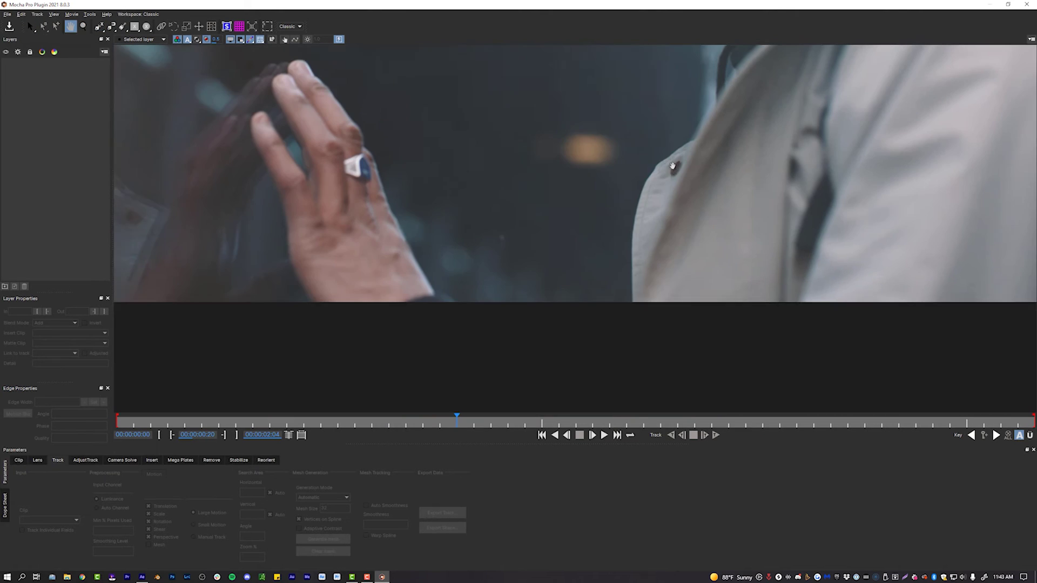
{"action": "left_click", "coordinate": [98, 25]}
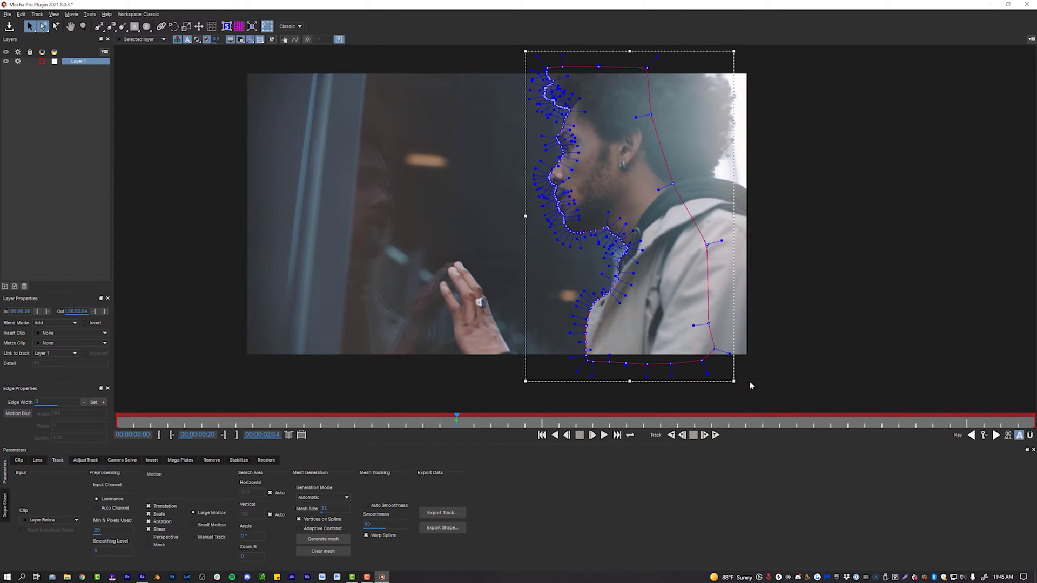
{"action": "left_click", "coordinate": [743, 278]}
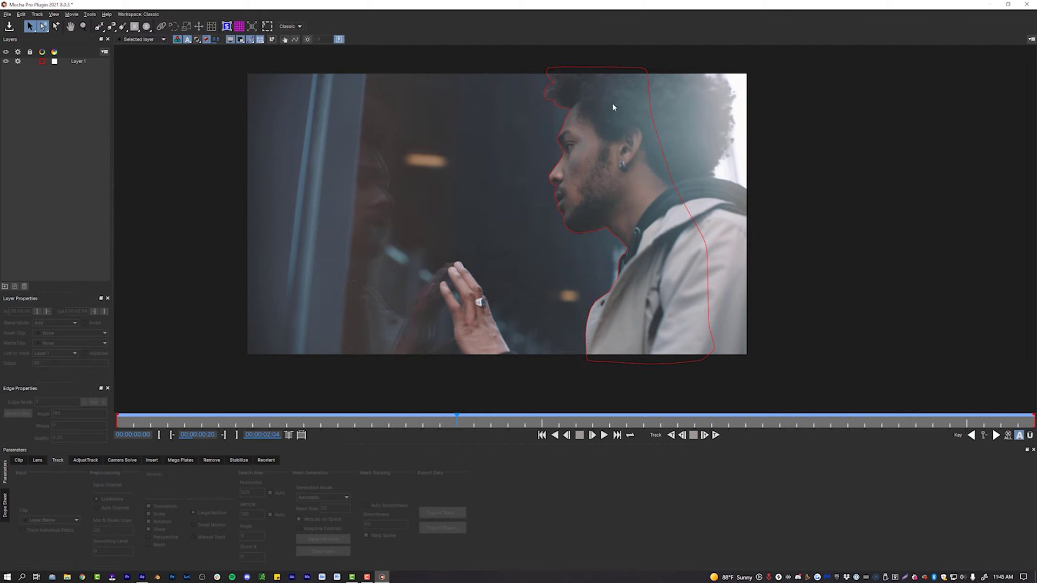
{"action": "left_click", "coordinate": [78, 62]}
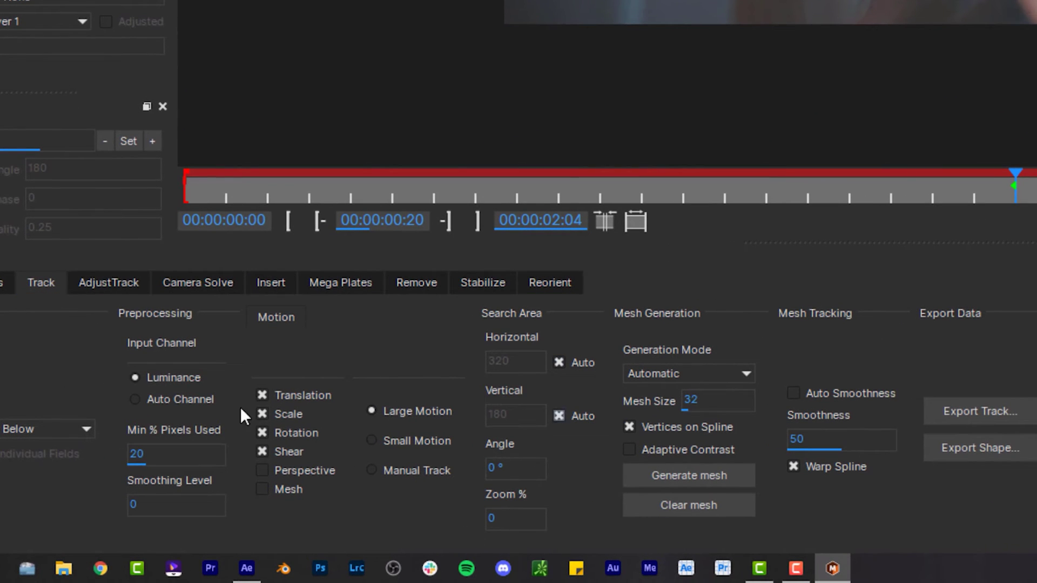
{"action": "left_click", "coordinate": [261, 489]}
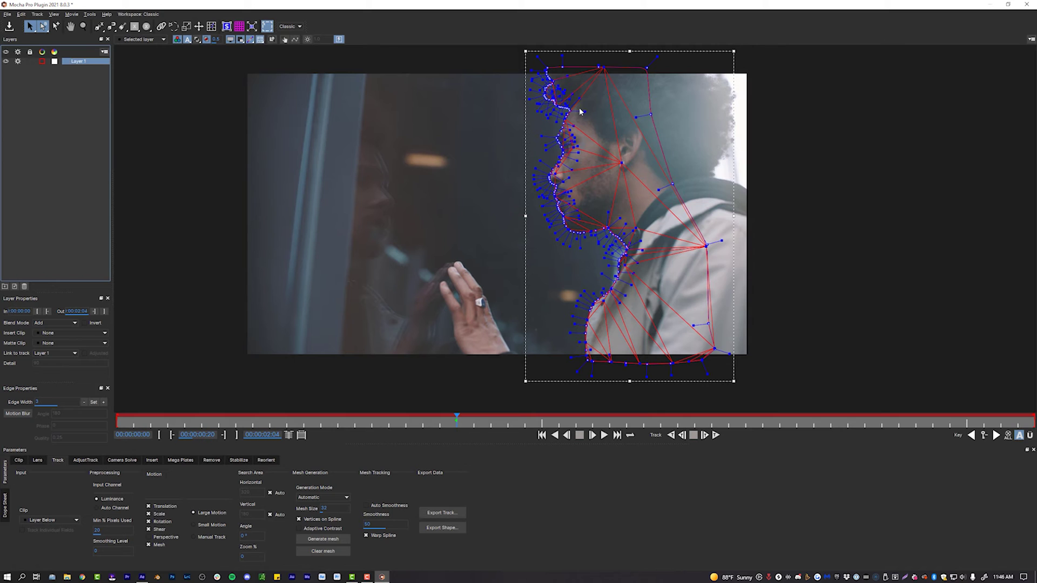
Generate a Uniform mesh for Layer 1, then regenerate it at mesh size 20
{"action": "left_click", "coordinate": [335, 499]}
{"action": "left_click", "coordinate": [324, 513]}
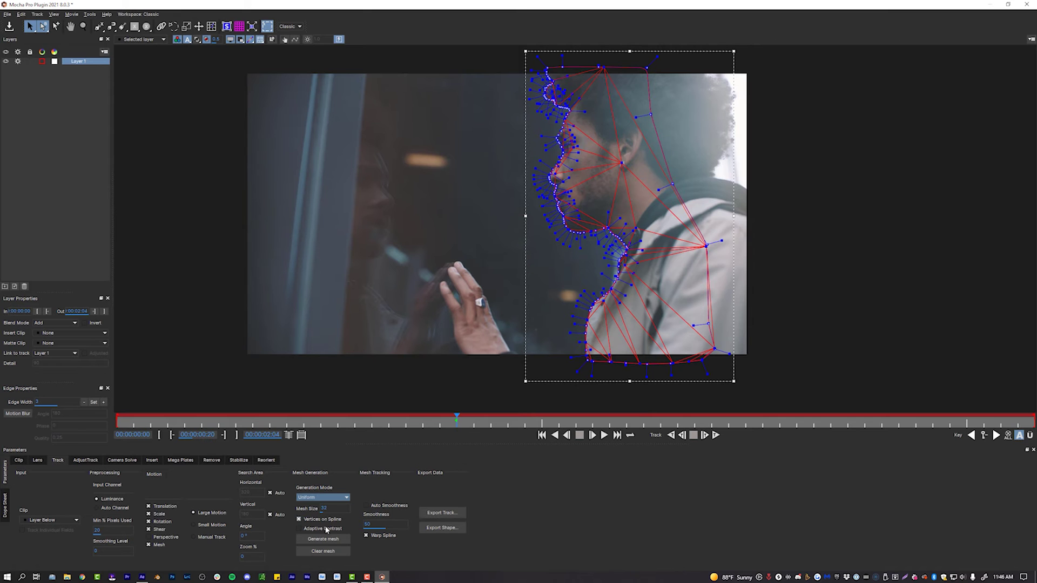
{"action": "left_click", "coordinate": [334, 540]}
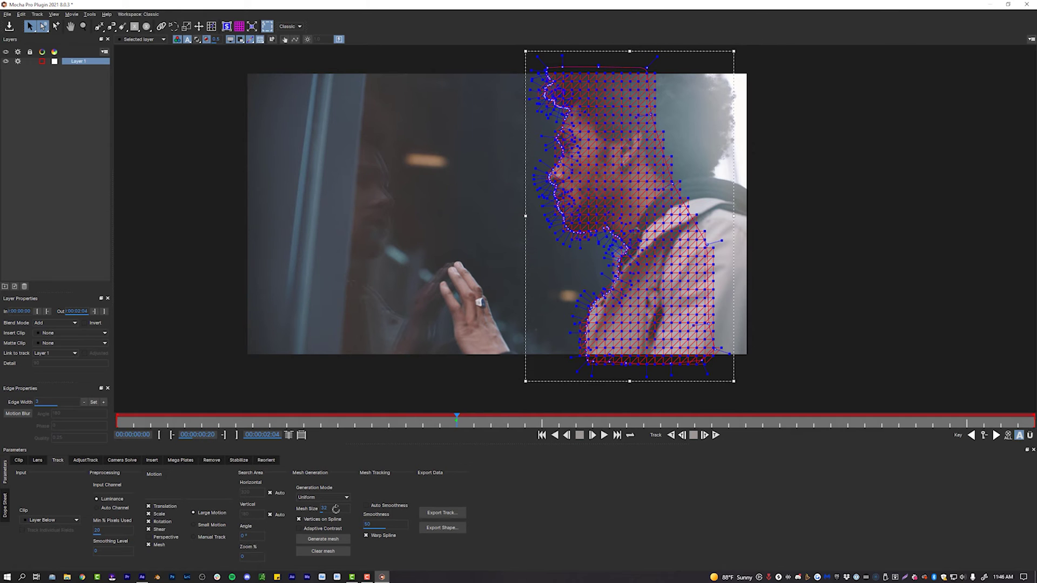
{"action": "left_click_drag", "start_coordinate": [336, 508], "coordinate": [304, 495]}
{"action": "left_click", "coordinate": [329, 539]}
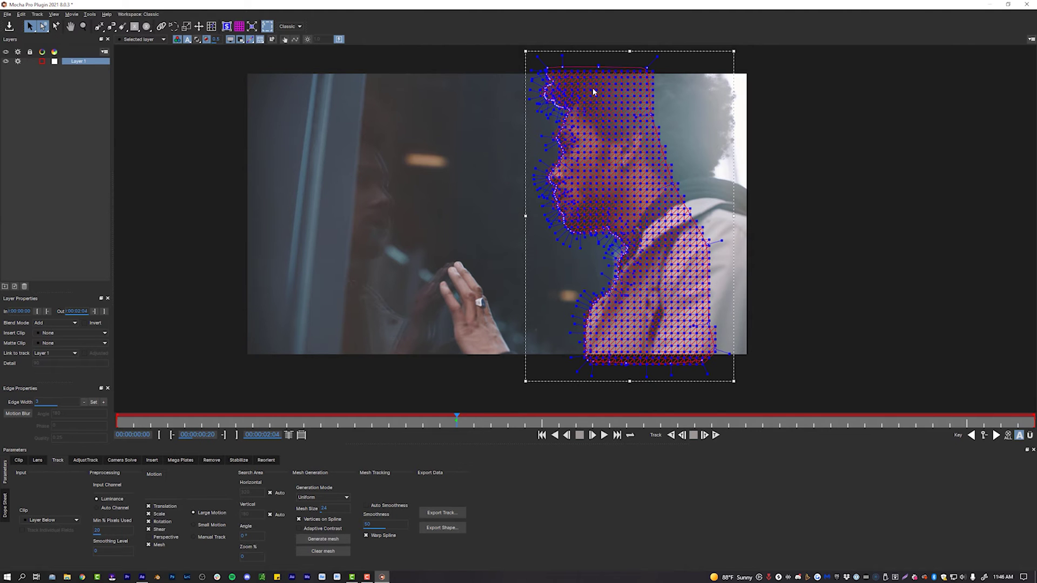
{"action": "left_click", "coordinate": [330, 509]}
{"action": "type", "text": "20"}
{"action": "left_click", "coordinate": [323, 539]}
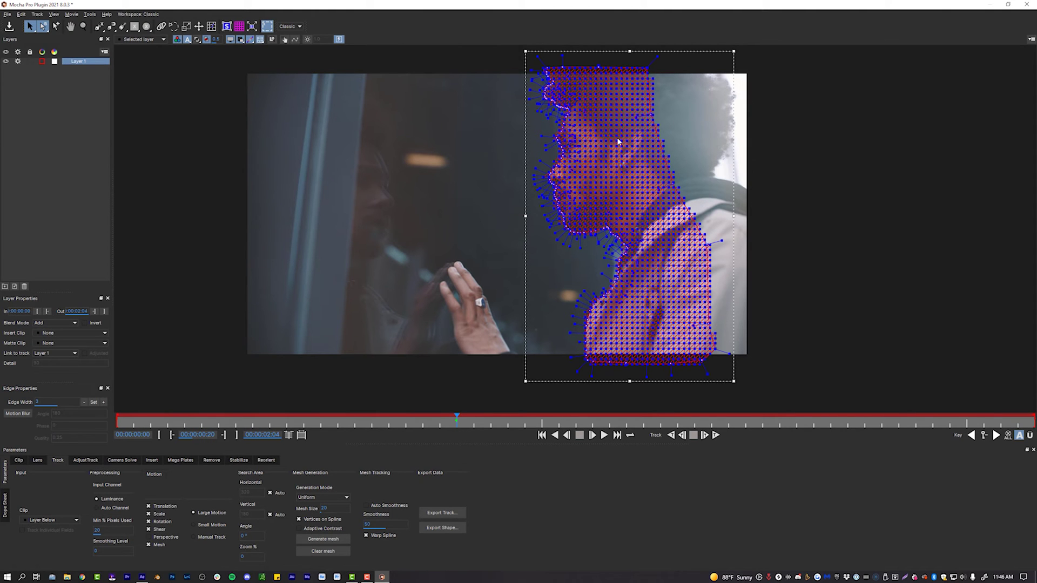
Track Layer 1 forward to the clip end, then backward from frame 20 to the start
{"action": "left_click", "coordinate": [716, 437]}
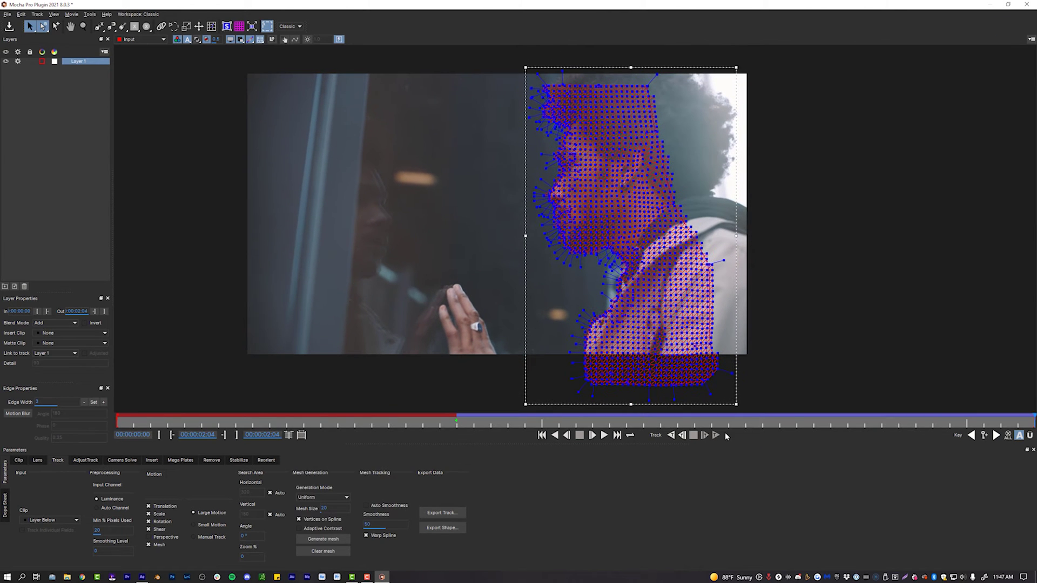
{"action": "left_click", "coordinate": [468, 426]}
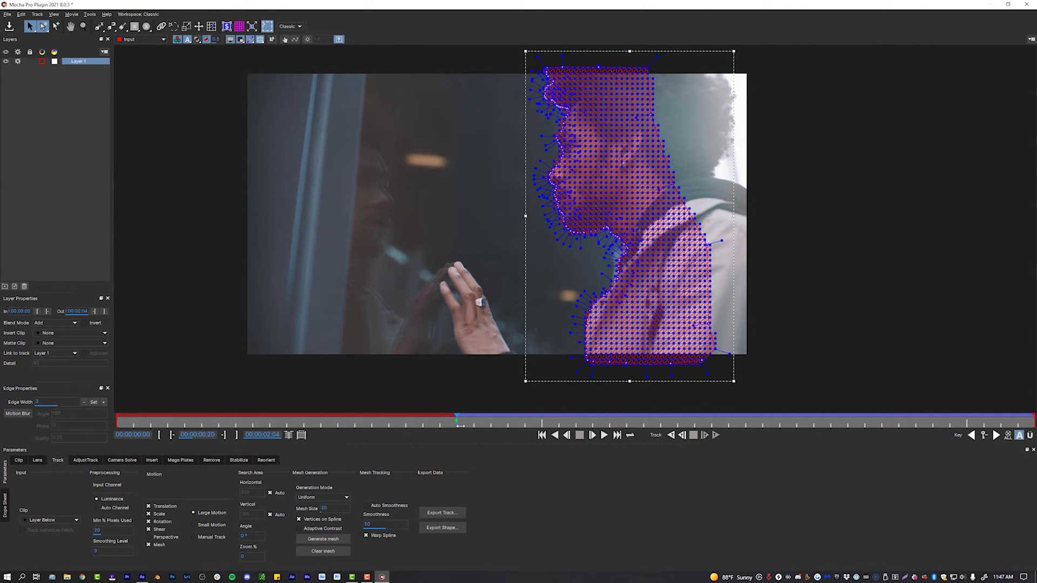
{"action": "left_click", "coordinate": [671, 435]}
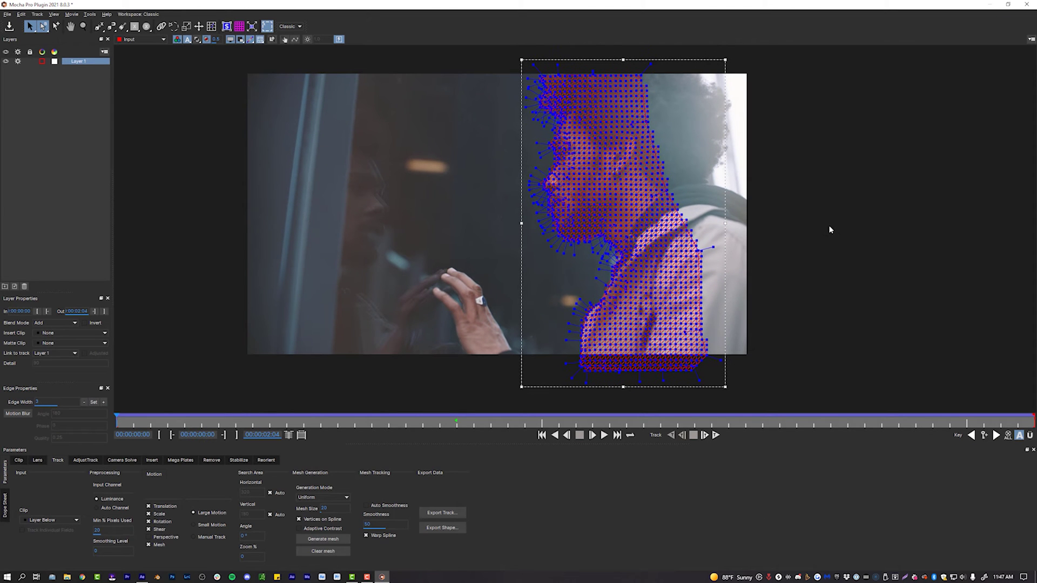
{"action": "left_click", "coordinate": [814, 222]}
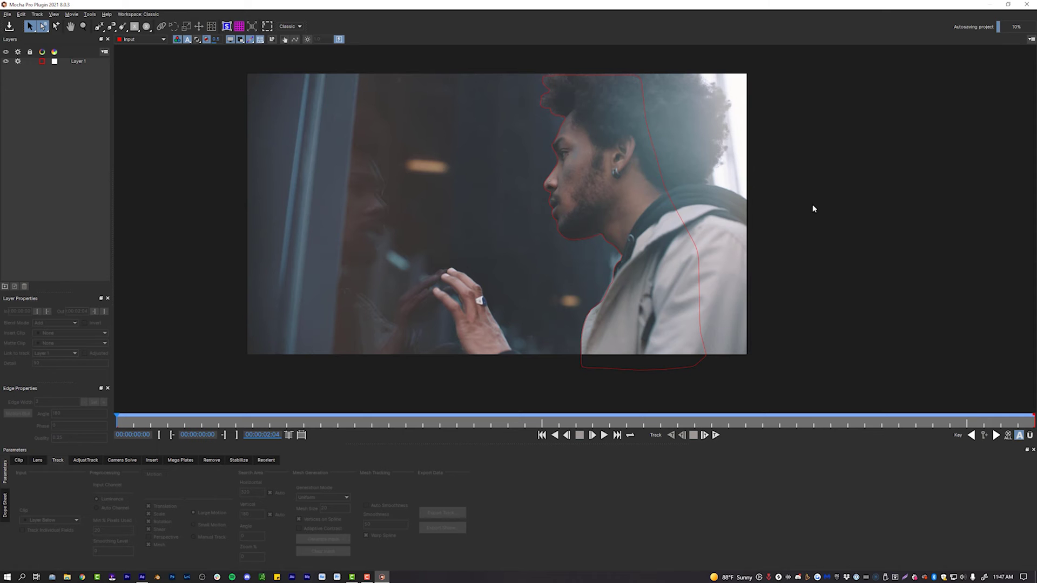
Back in After Effects, create AE masks from the Mocha track and solo the man's layer
{"action": "left_click", "coordinate": [1025, 5]}
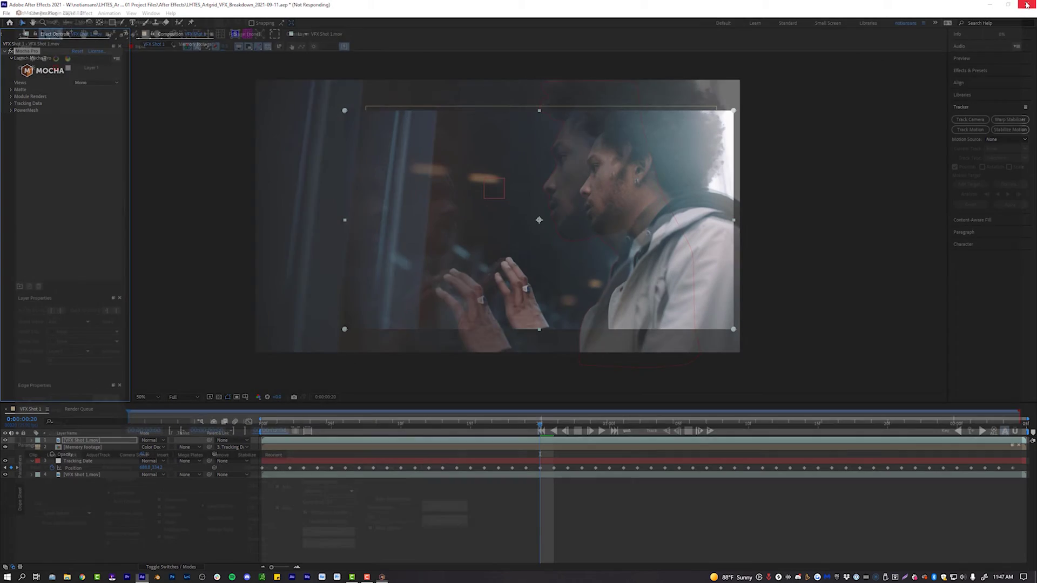
{"action": "left_click", "coordinate": [11, 91]}
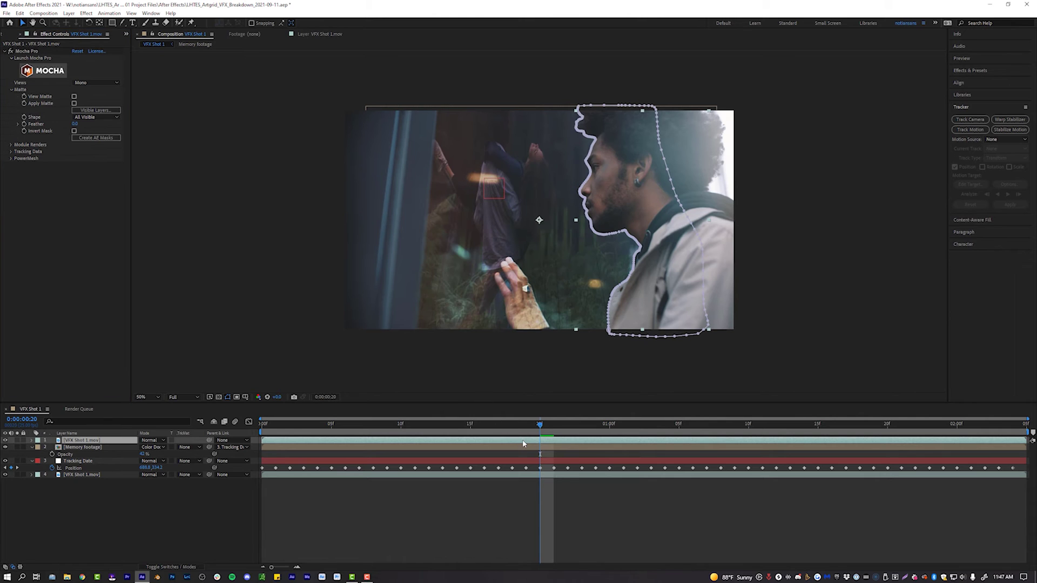
{"action": "left_click", "coordinate": [164, 433]}
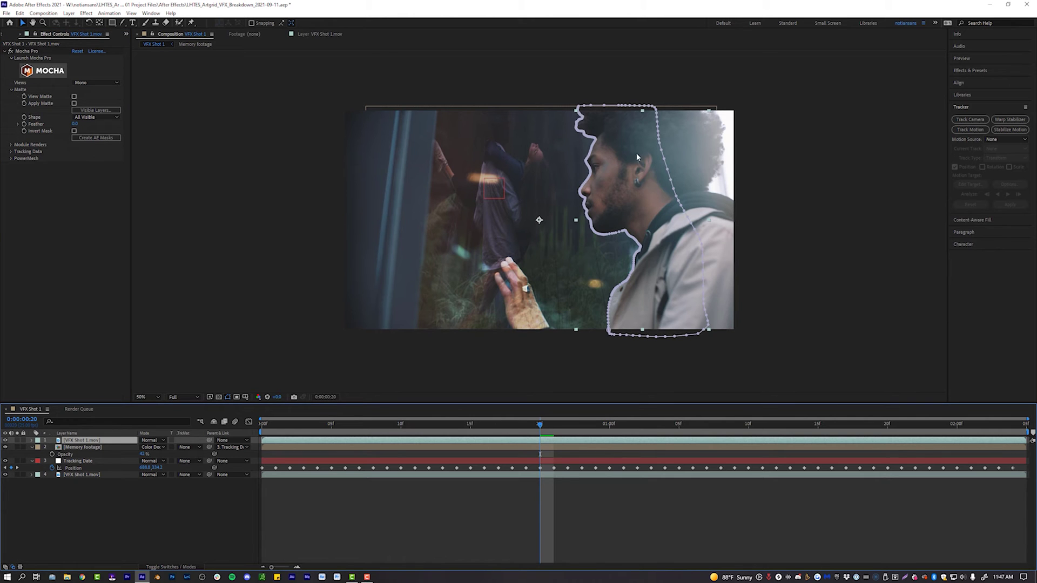
{"action": "left_click", "coordinate": [17, 440]}
{"action": "left_click", "coordinate": [528, 509]}
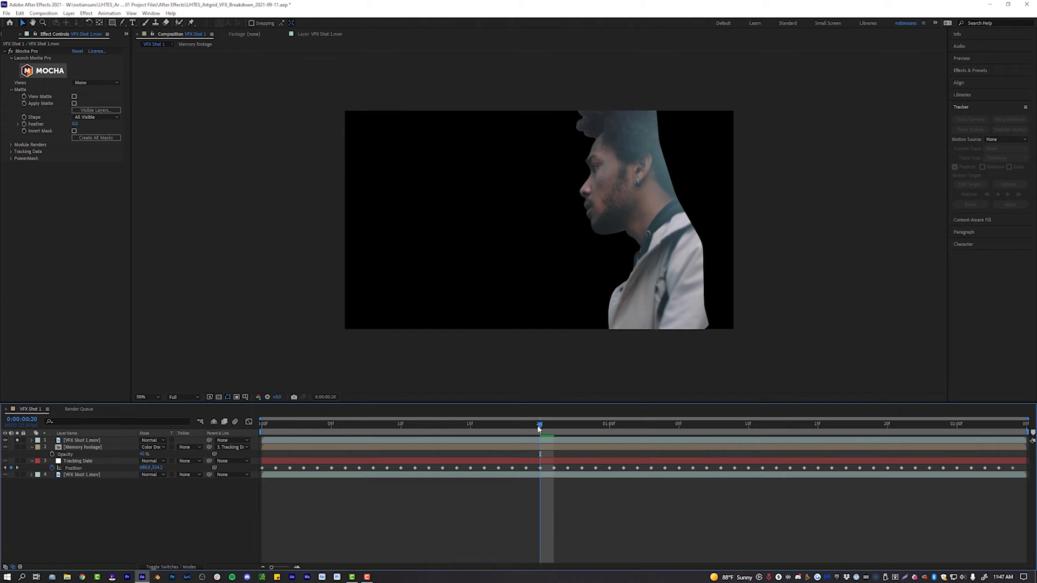
Reveal the mask path and scrub the timeline to confirm it follows the man, ending at 0:00:01:05
{"action": "left_click_drag", "start_coordinate": [539, 428], "coordinate": [611, 420]}
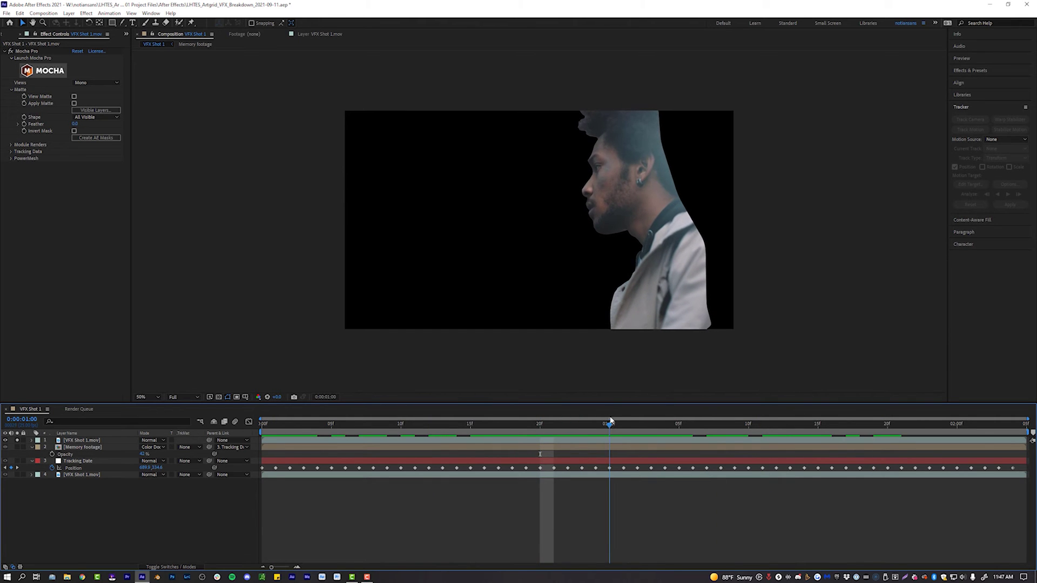
{"action": "left_click", "coordinate": [591, 439]}
{"action": "key", "text": "m"}
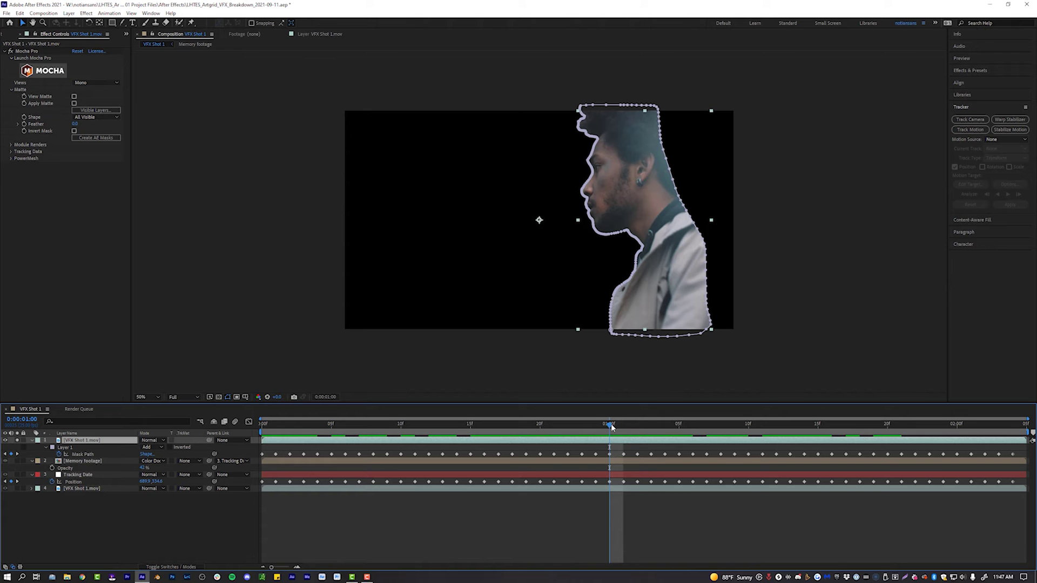
{"action": "mouse_move", "coordinate": [611, 424]}
{"action": "left_mouse_down"}
{"action": "mouse_move", "coordinate": [881, 426]}
{"action": "mouse_move", "coordinate": [623, 425]}
{"action": "left_mouse_up"}
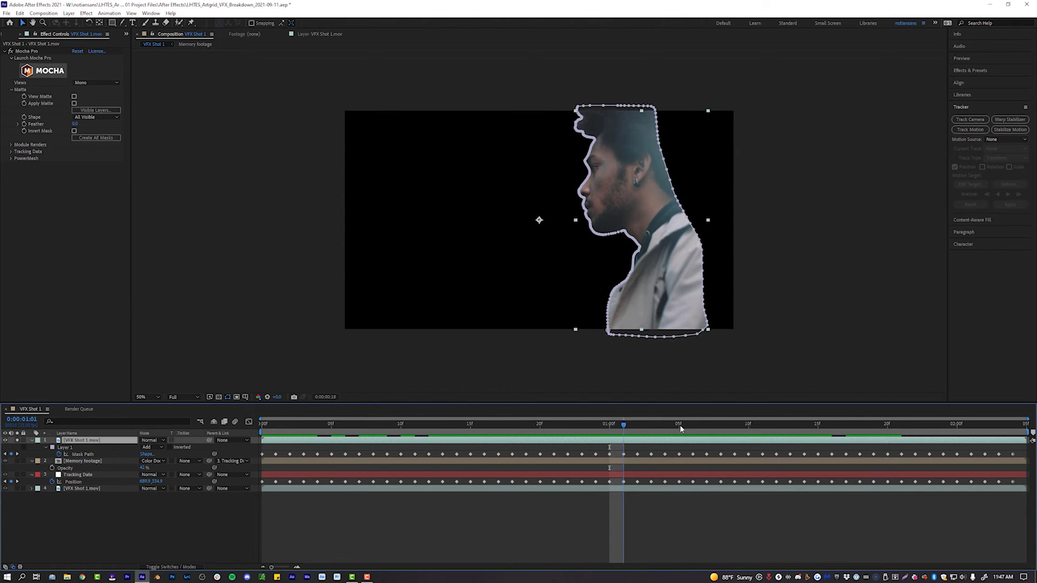
{"action": "left_click", "coordinate": [679, 427]}
{"action": "left_click", "coordinate": [701, 527]}
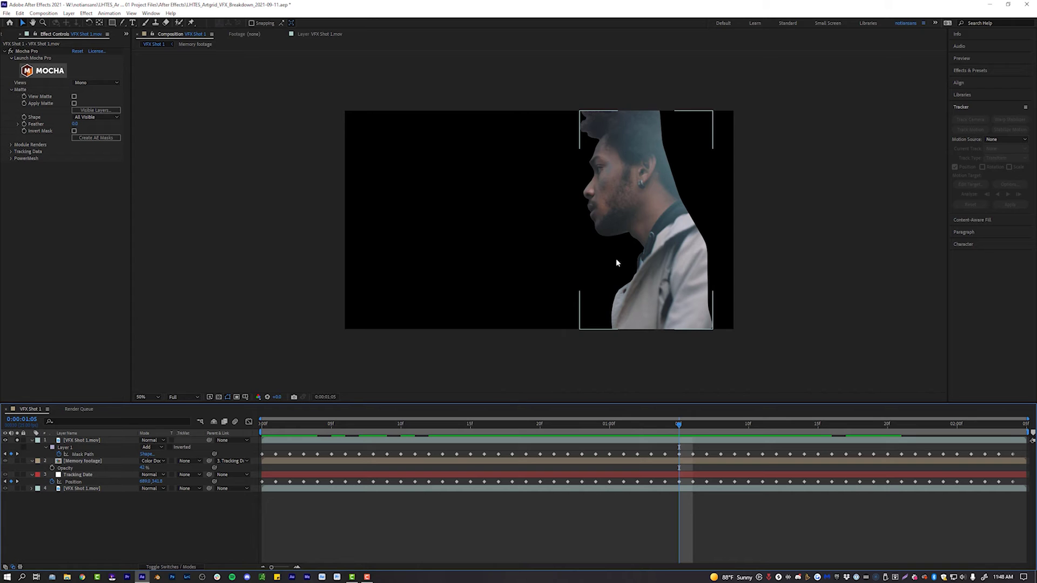
Feather the man's mask edge by about 16 pixels
{"action": "scroll", "coordinate": [646, 187], "scroll_direction": "up", "scroll_amount": 6}
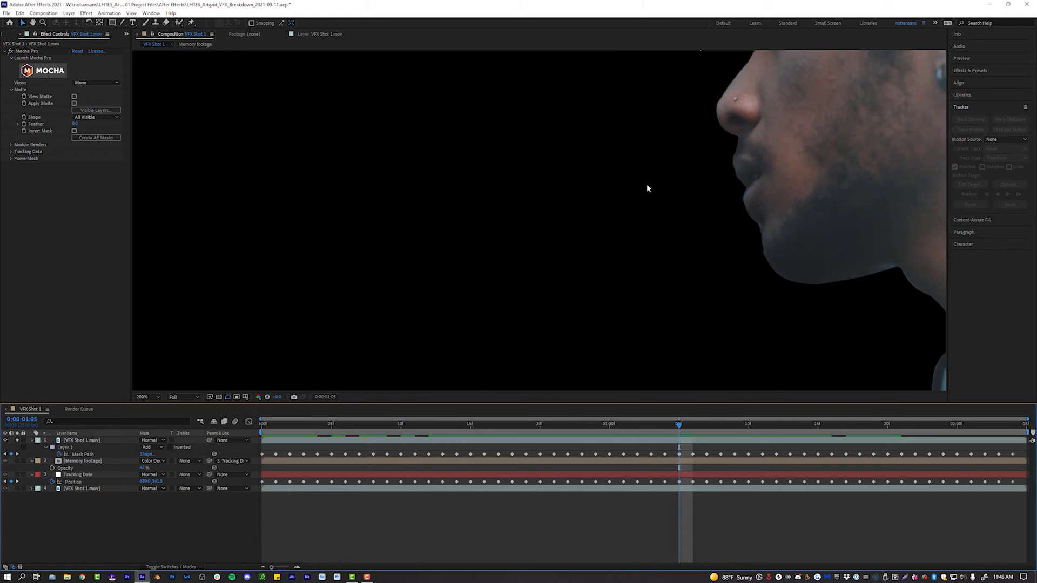
{"action": "key", "text": "m"}
{"action": "key", "text": "m"}
{"action": "left_click_drag", "start_coordinate": [151, 461], "coordinate": [148, 460]}
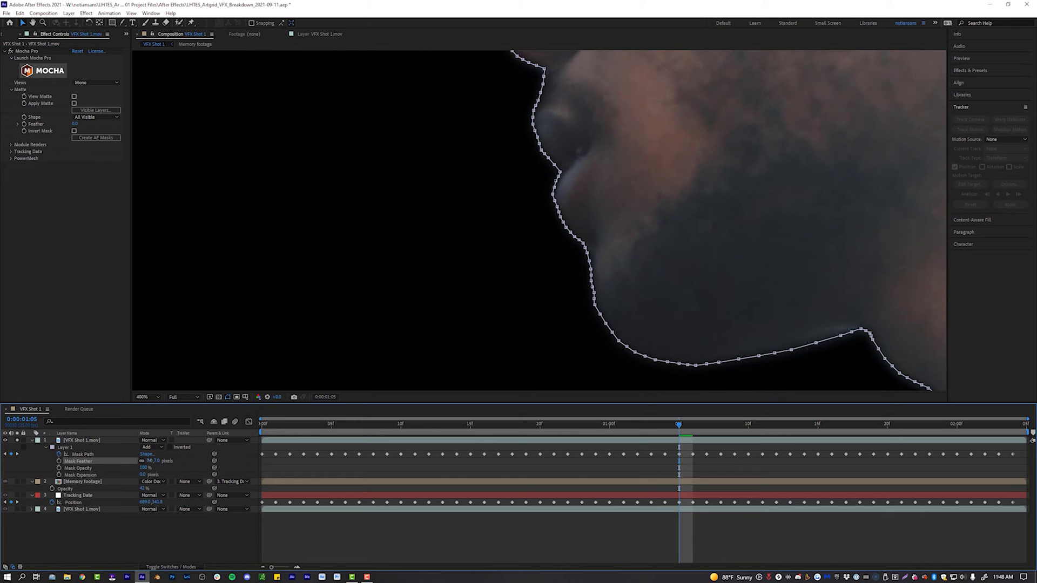
{"action": "left_click", "coordinate": [592, 222]}
{"action": "scroll", "coordinate": [592, 221], "scroll_direction": "down", "scroll_amount": 2}
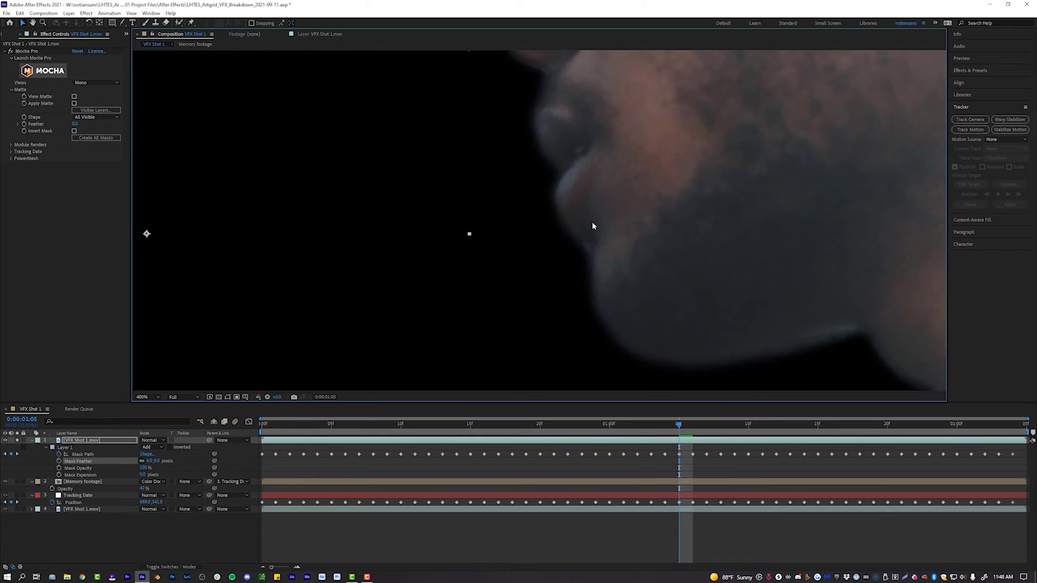
Fit the viewer, unsolo the man's layer, and toggle the Memory footage to compare the composite
{"action": "left_click", "coordinate": [147, 397]}
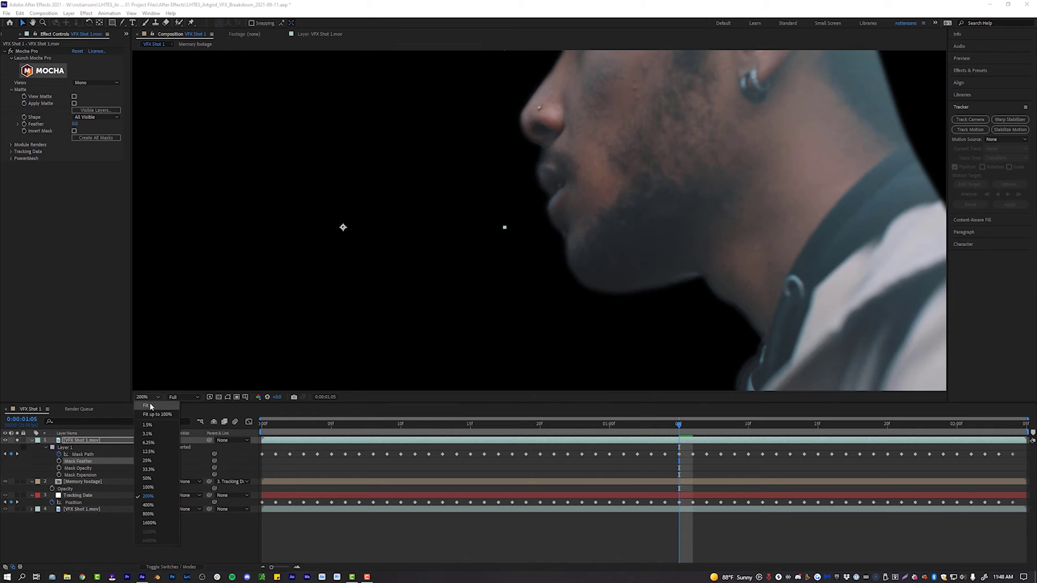
{"action": "left_click", "coordinate": [154, 407]}
{"action": "left_click", "coordinate": [17, 441]}
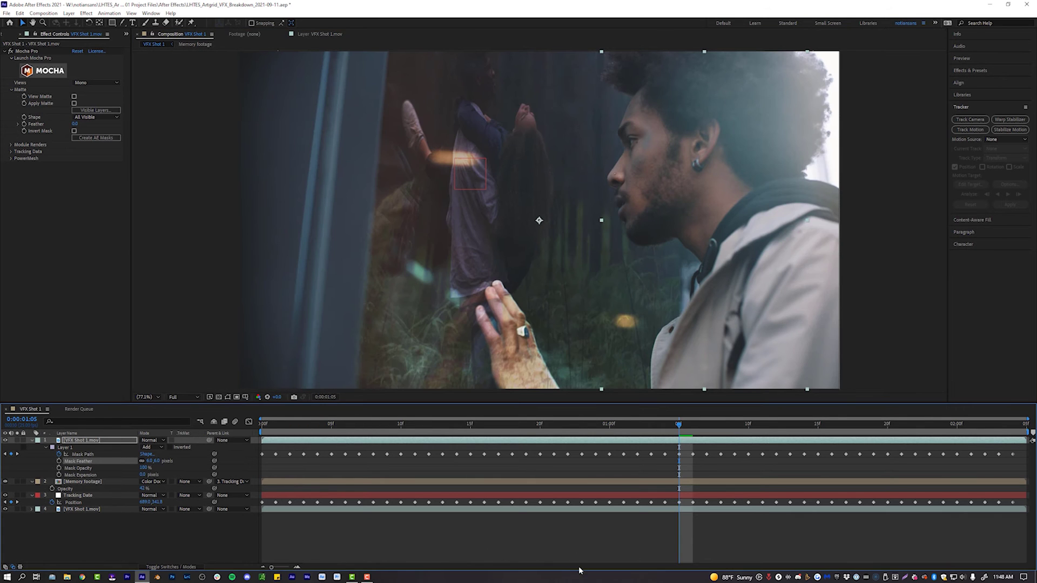
{"action": "key", "text": "comma"}
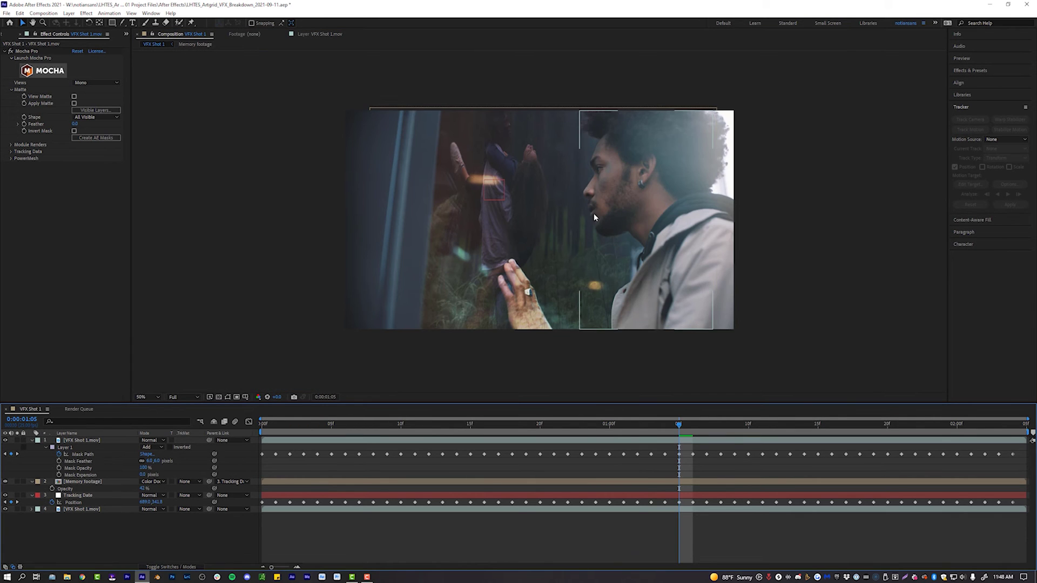
{"action": "left_click", "coordinate": [5, 481]}
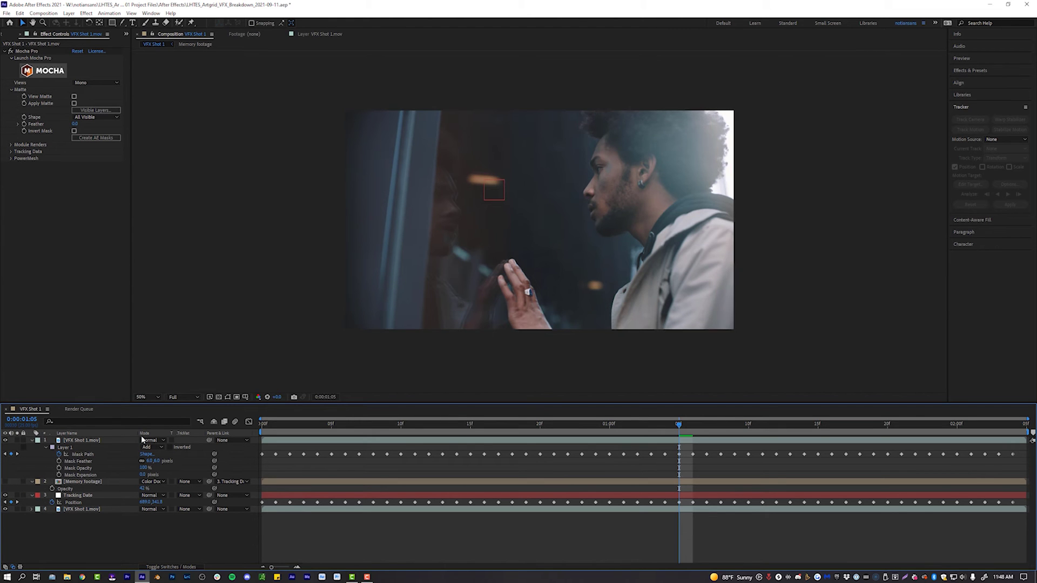
{"action": "left_click", "coordinate": [5, 482]}
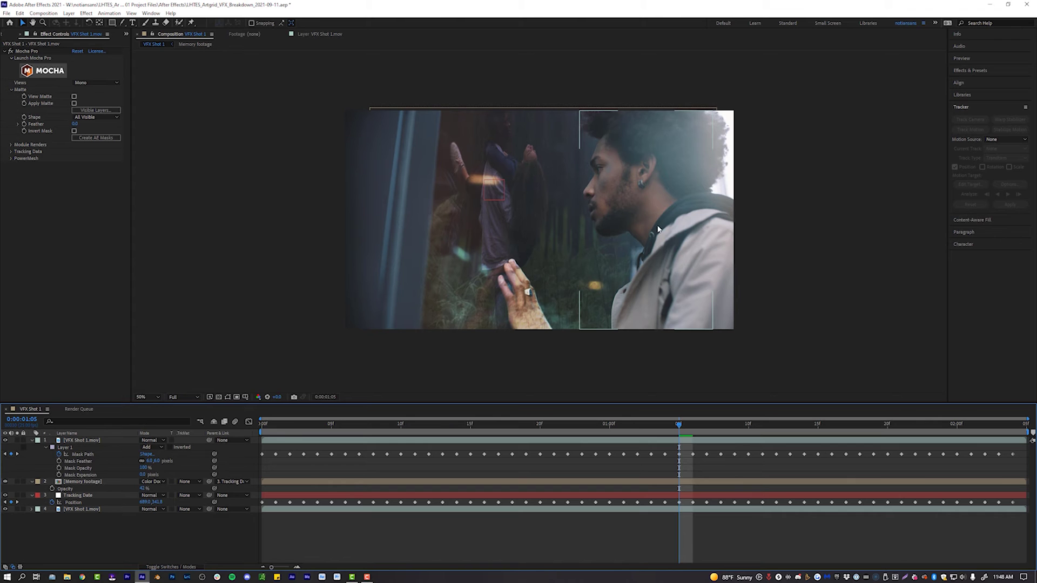
{"action": "left_click", "coordinate": [429, 425]}
Duplicate the man's footage layer from the first frame and generate a mesh inside the hand shape
{"action": "key", "text": "Home"}
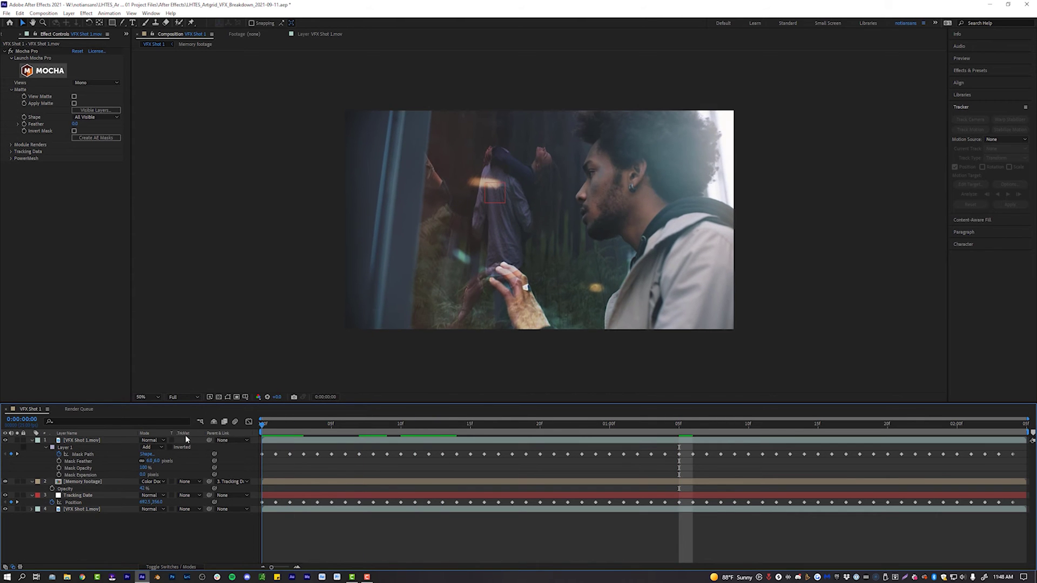
{"action": "key", "text": "ctrl+d"}
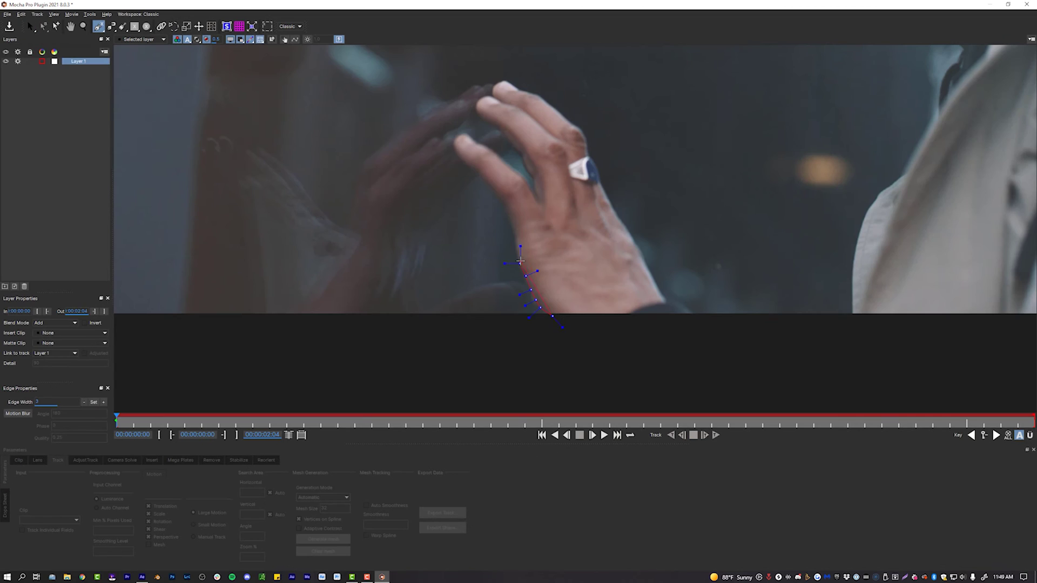
{"action": "left_click", "coordinate": [324, 539]}
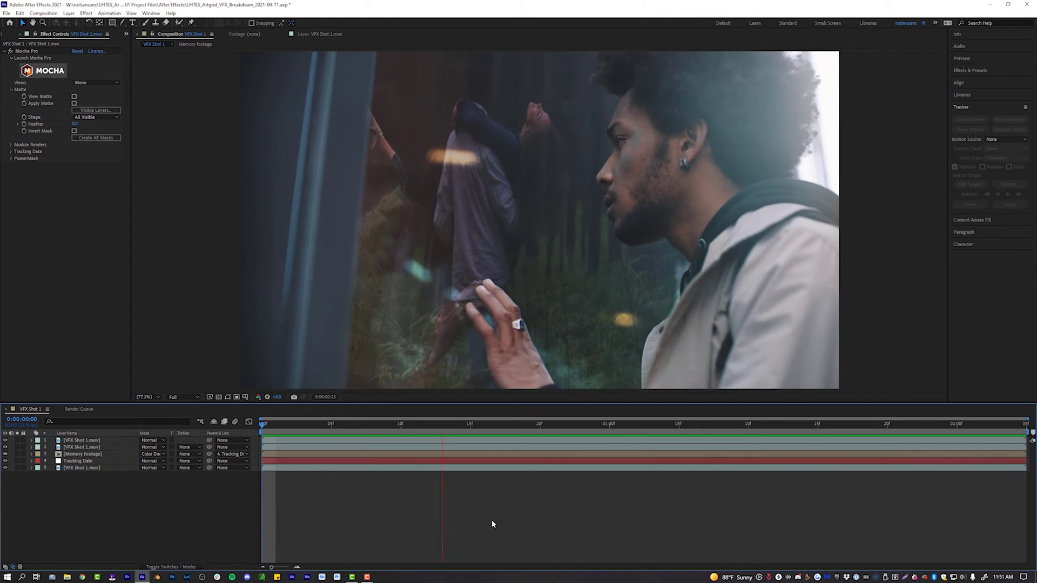
Apply Fast Box Blur to the Memory footage layer to soften the reflection
{"action": "key", "text": "space"}
{"action": "key", "text": "comma"}
{"action": "key", "text": "comma"}
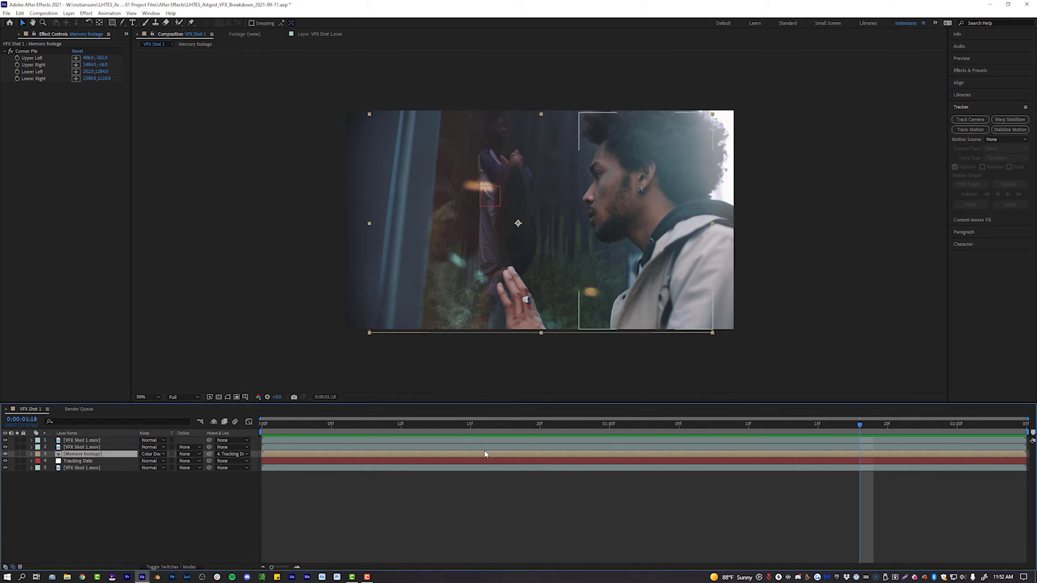
{"action": "key", "text": "ctrl+space"}
{"action": "type", "text": "fast"}
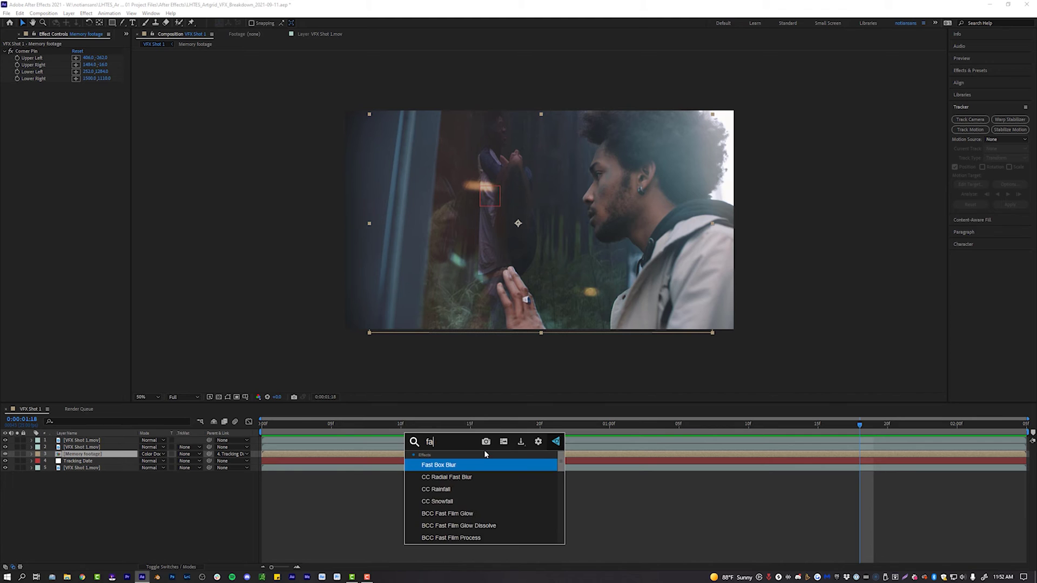
{"action": "left_click", "coordinate": [462, 466]}
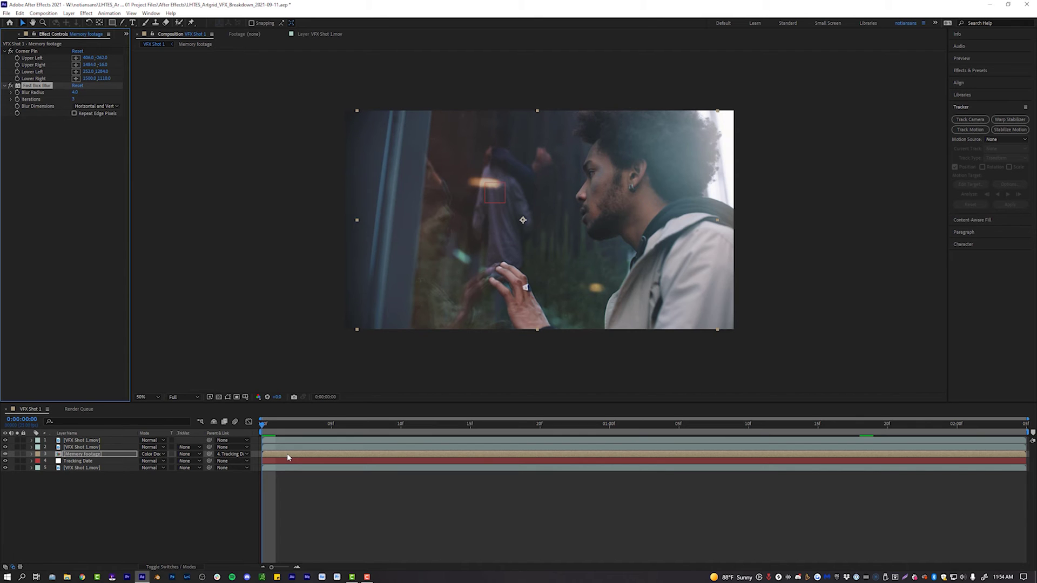
Open the Memory footage composition and add a new adjustment layer at the first frame
{"action": "double_click", "coordinate": [288, 456]}
{"action": "left_click_drag", "start_coordinate": [298, 425], "coordinate": [325, 445]}
{"action": "key", "text": "Home"}
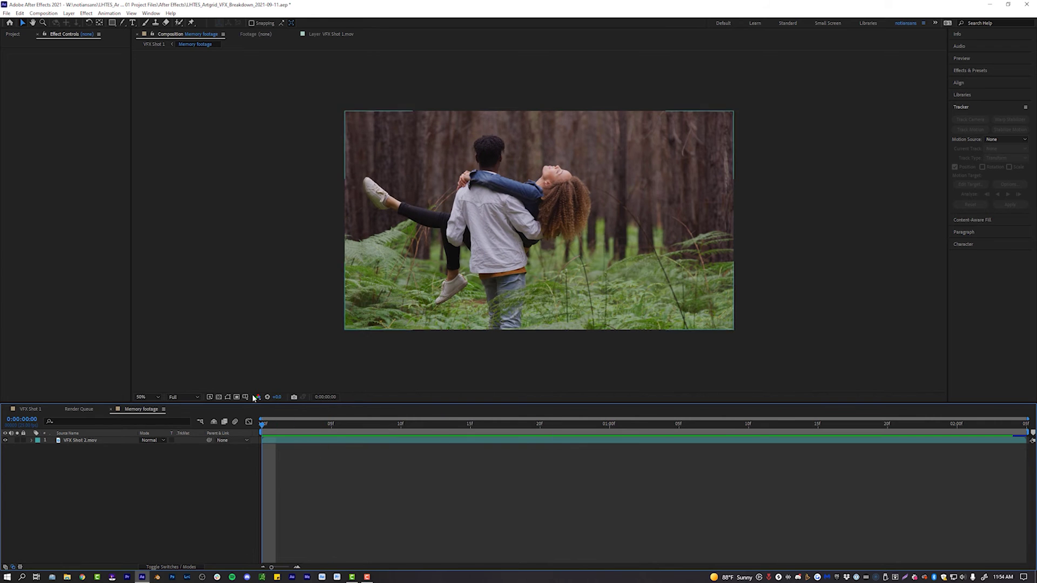
{"action": "left_click", "coordinate": [70, 13]}
{"action": "mouse_move", "coordinate": [79, 23]}
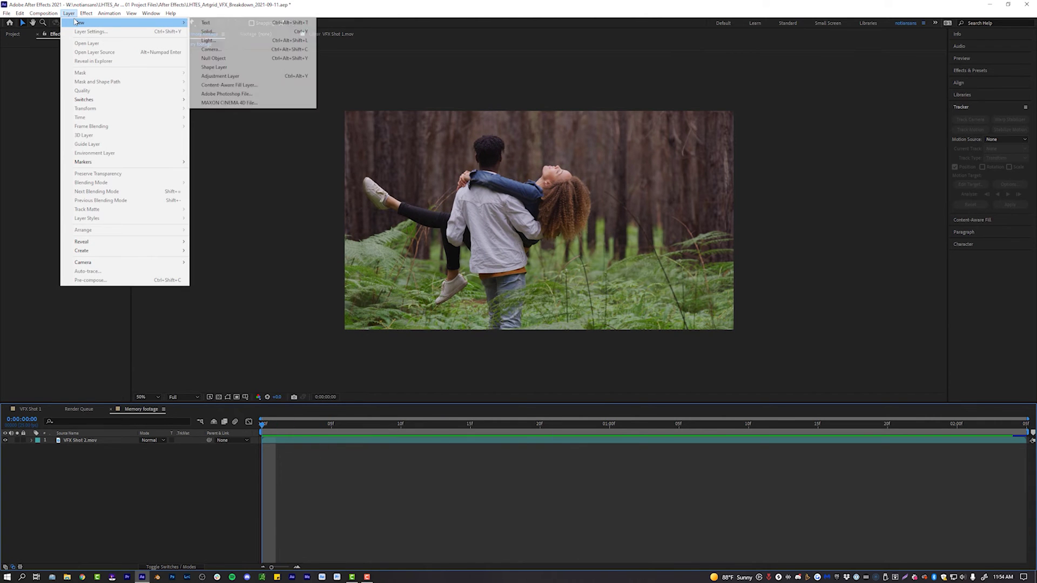
{"action": "left_click", "coordinate": [230, 70]}
Apply BCC Burnt Film to Adjustment Layer 1 by searching 'burn'
{"action": "key", "text": "ctrl+space"}
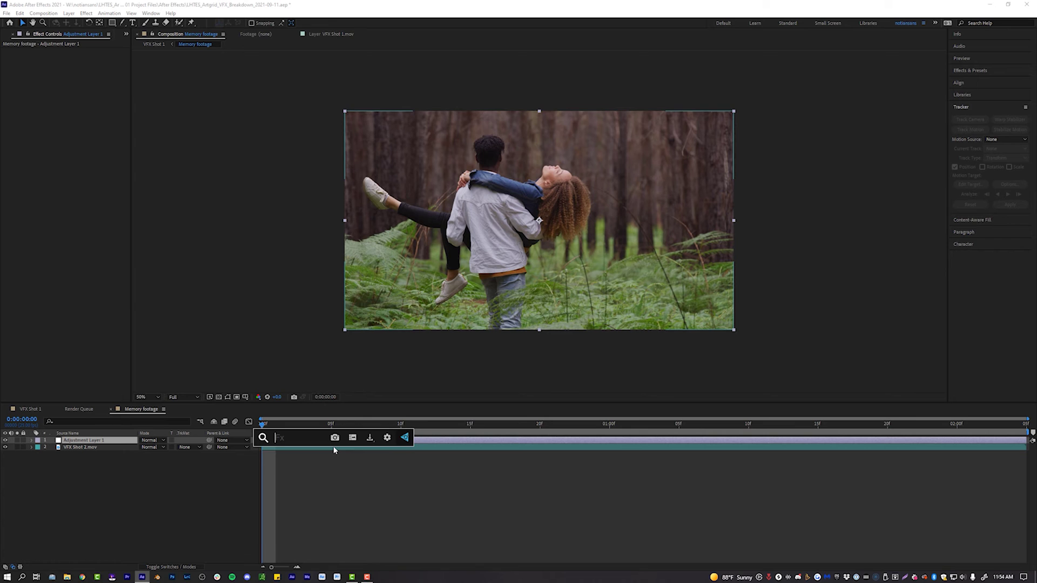
{"action": "type", "text": "urn"}
{"action": "key", "text": "BackSpace"}
{"action": "key", "text": "BackSpace"}
{"action": "key", "text": "BackSpace"}
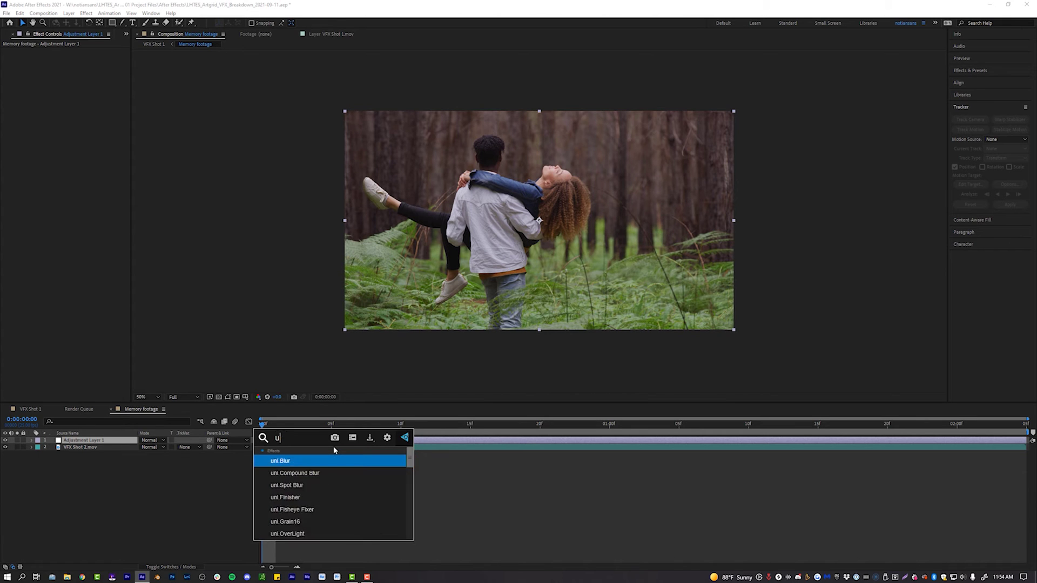
{"action": "type", "text": "burn"}
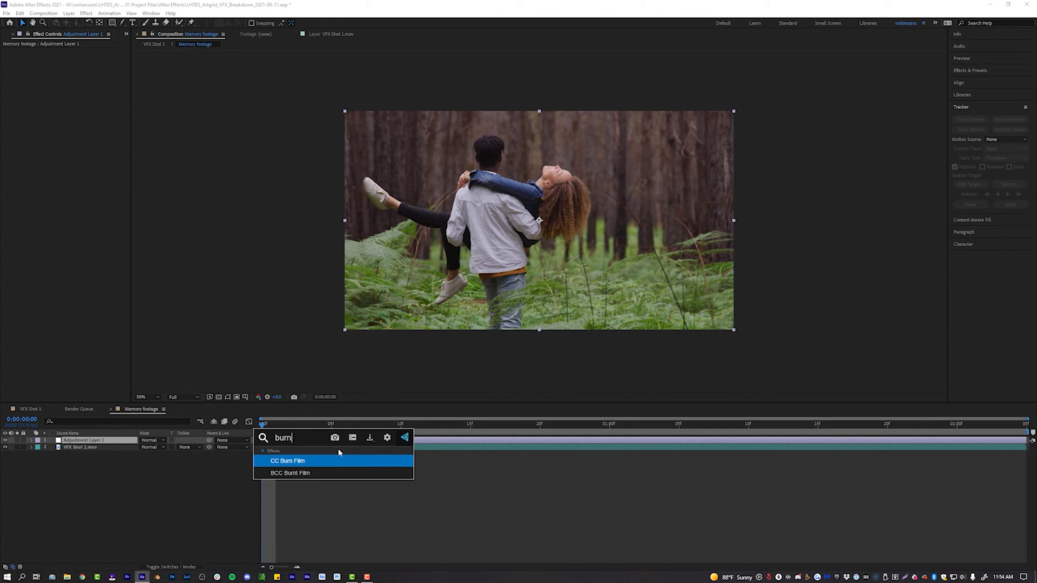
{"action": "left_click", "coordinate": [324, 473]}
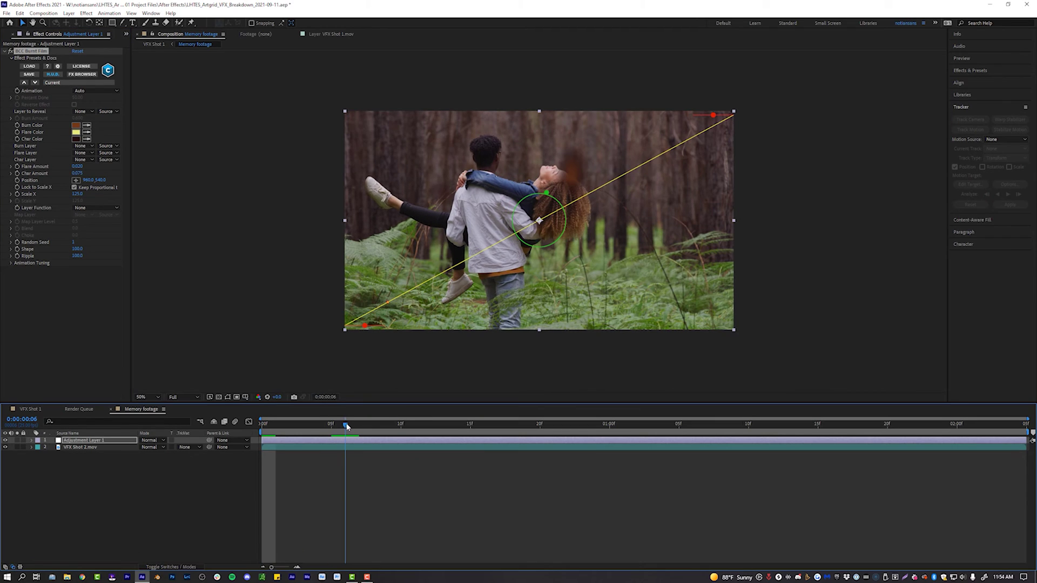
Set BCC Burnt Film's Burn Film Animation to Pct. Done and preview the burn
{"action": "left_click", "coordinate": [95, 91]}
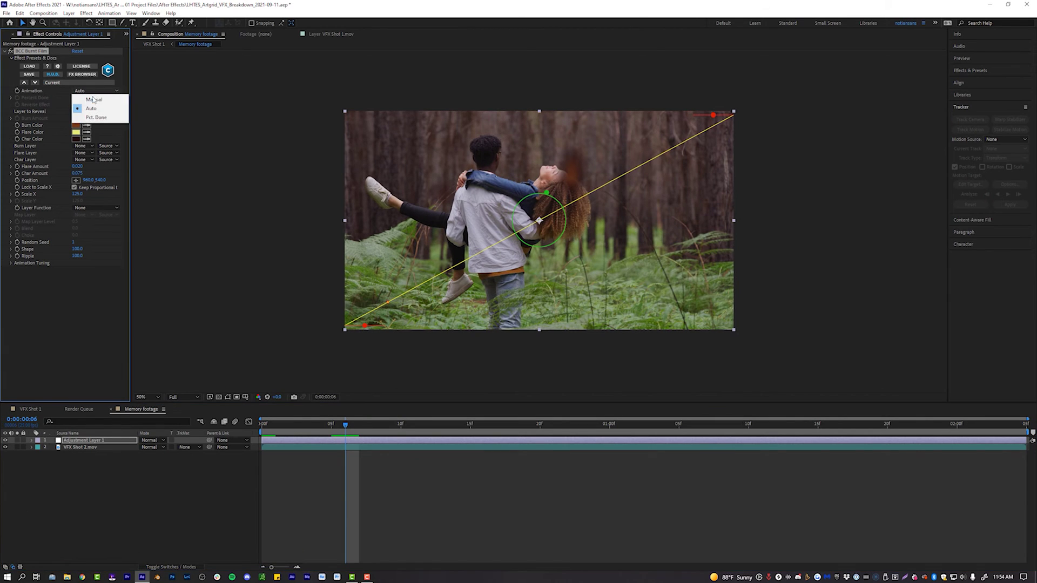
{"action": "left_click", "coordinate": [100, 119]}
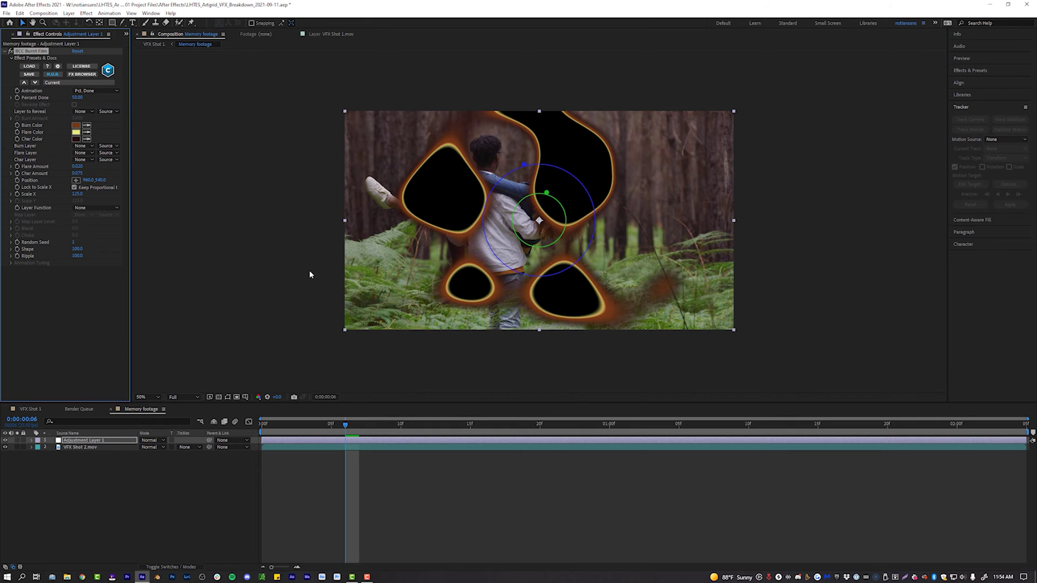
{"action": "left_click", "coordinate": [362, 435]}
{"action": "key", "text": "space"}
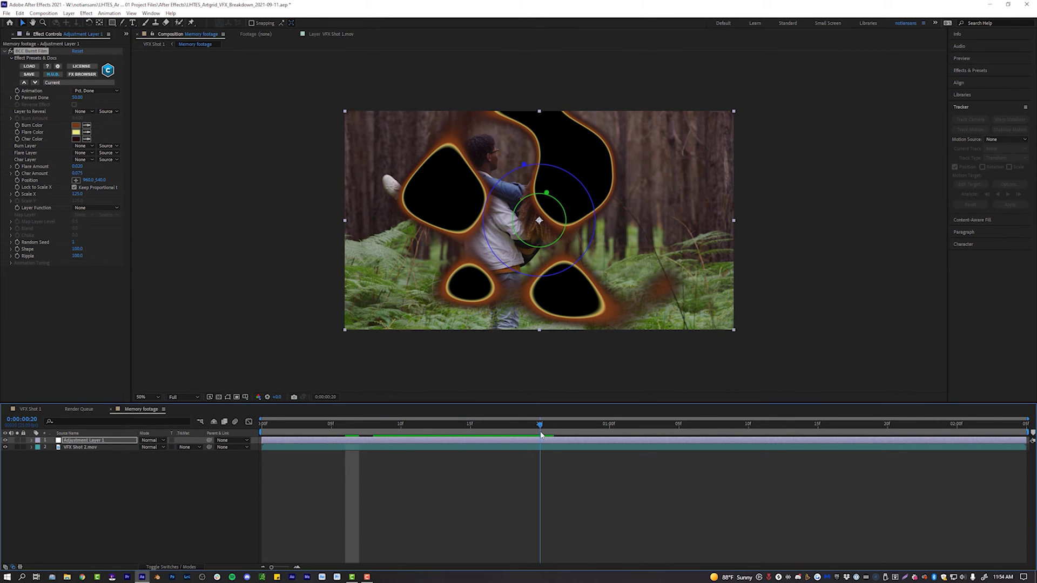
Scrub Percent Done from 0 up to 88 and preview the burning holes in the forest clip
{"action": "left_click_drag", "start_coordinate": [76, 98], "coordinate": [18, 98]}
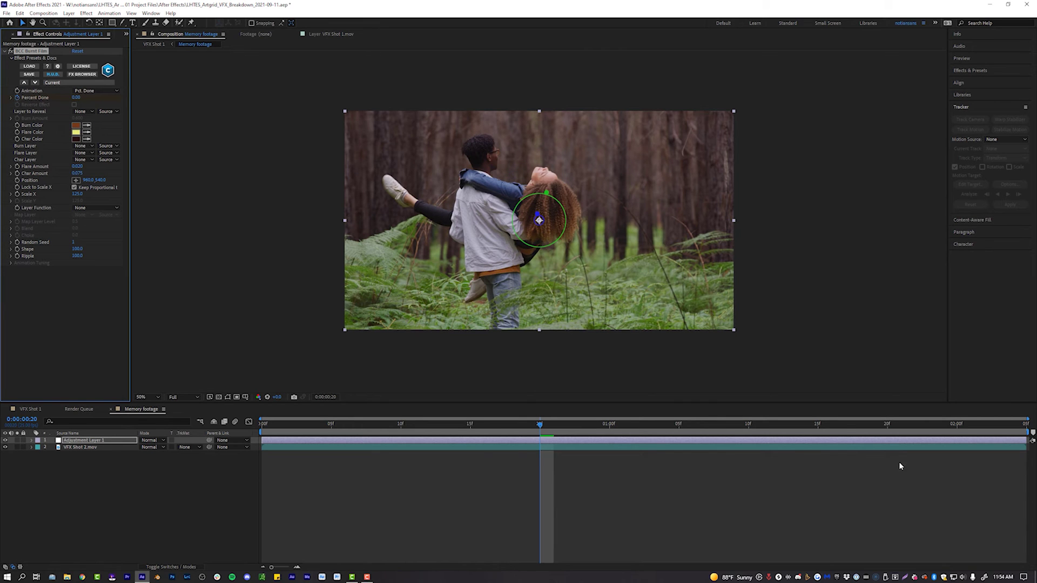
{"action": "left_click", "coordinate": [834, 426]}
{"action": "key", "text": "space"}
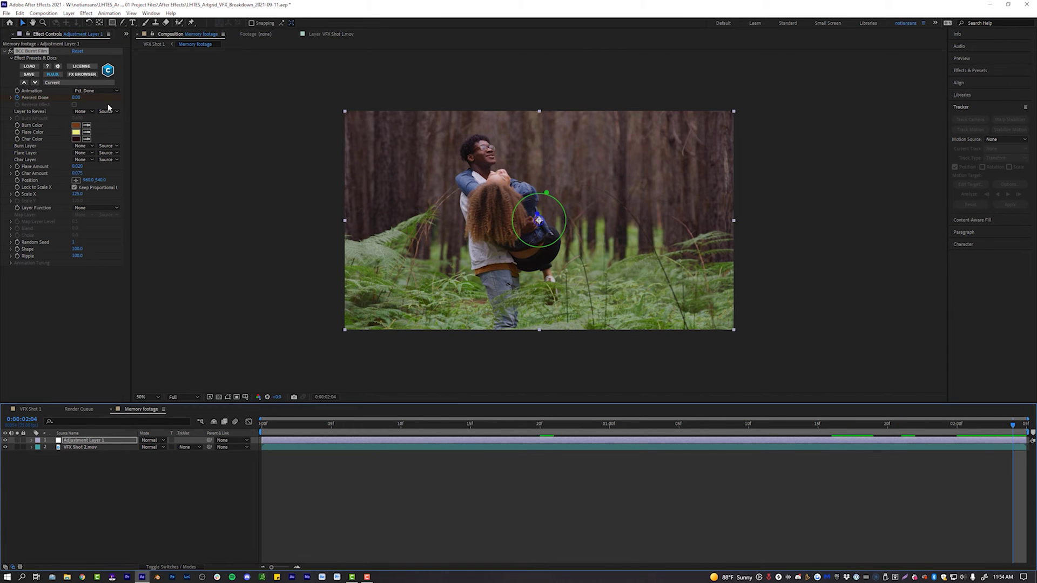
{"action": "left_click_drag", "start_coordinate": [76, 97], "coordinate": [125, 100]}
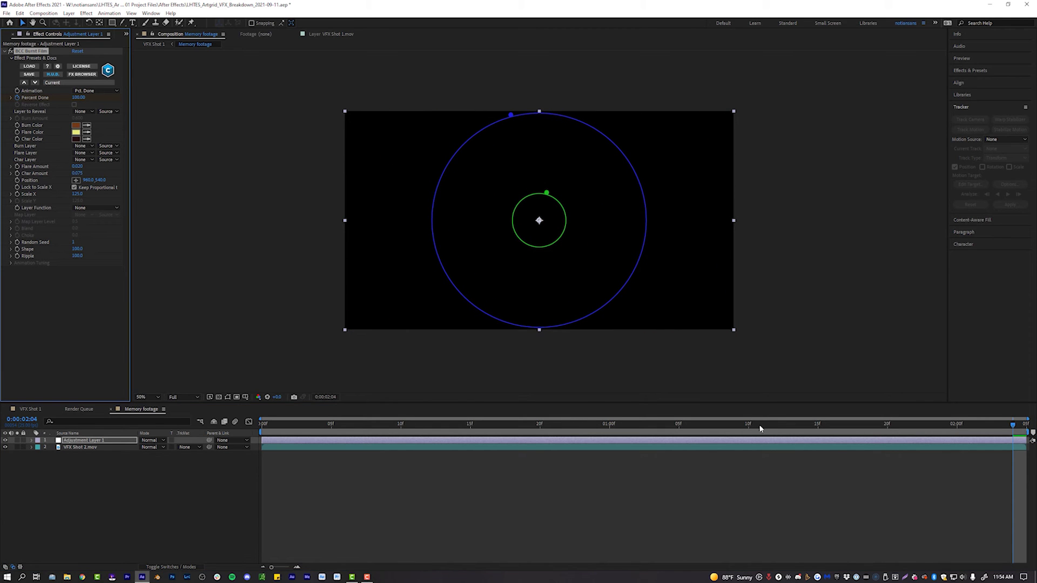
{"action": "mouse_move", "coordinate": [514, 424]}
{"action": "left_mouse_down"}
{"action": "mouse_move", "coordinate": [713, 446]}
{"action": "mouse_move", "coordinate": [907, 442]}
{"action": "mouse_move", "coordinate": [743, 442]}
{"action": "mouse_move", "coordinate": [789, 441]}
{"action": "mouse_move", "coordinate": [776, 441]}
{"action": "left_mouse_up"}
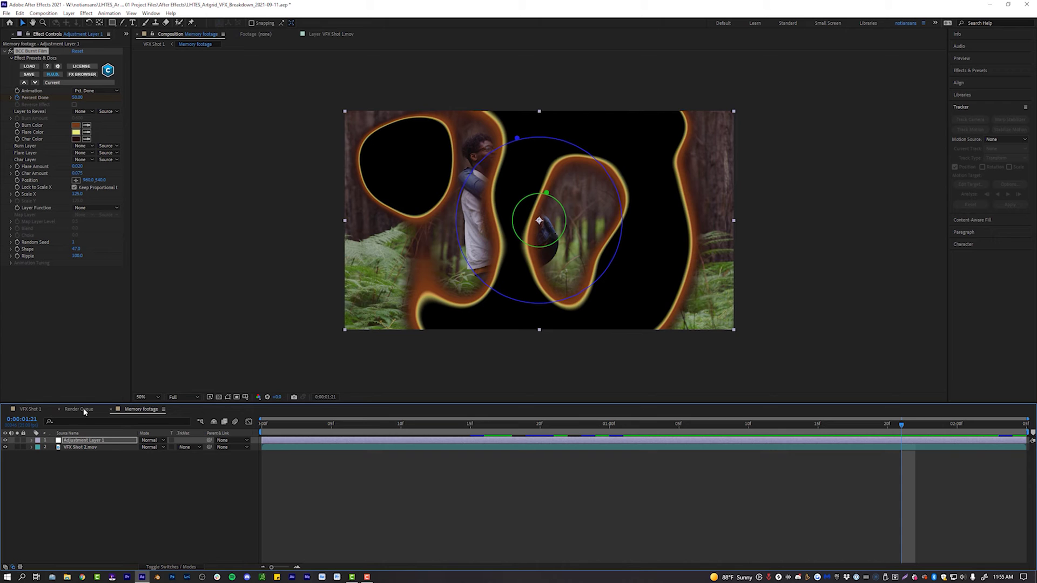
In VFX Shot 1, contract Memory footage's Mask 1 Expansion to -46 px and play back the composite
{"action": "left_click", "coordinate": [31, 409]}
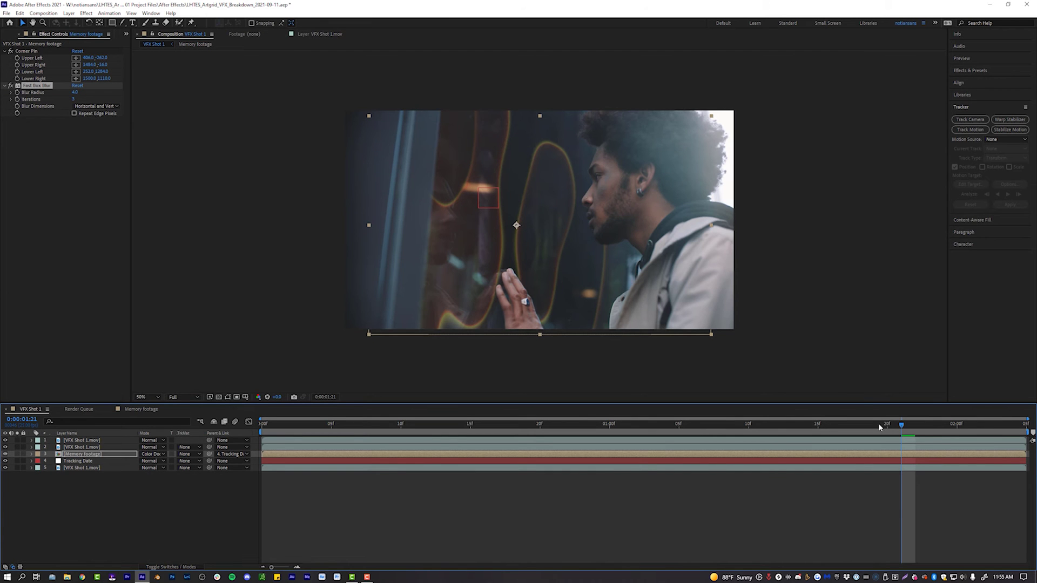
{"action": "left_click_drag", "start_coordinate": [879, 426], "coordinate": [945, 445]}
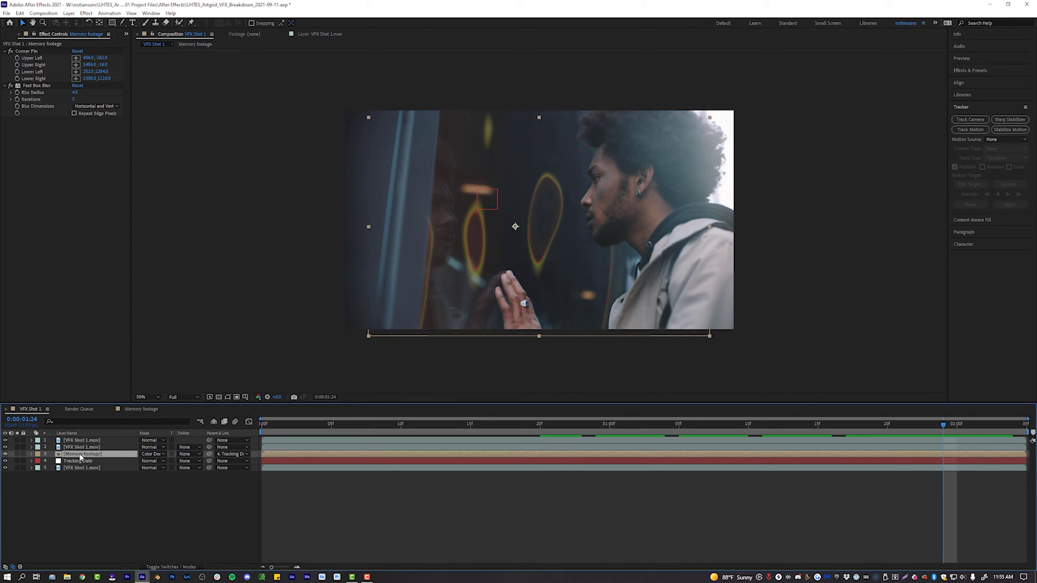
{"action": "key", "text": "m"}
{"action": "left_click", "coordinate": [46, 461]}
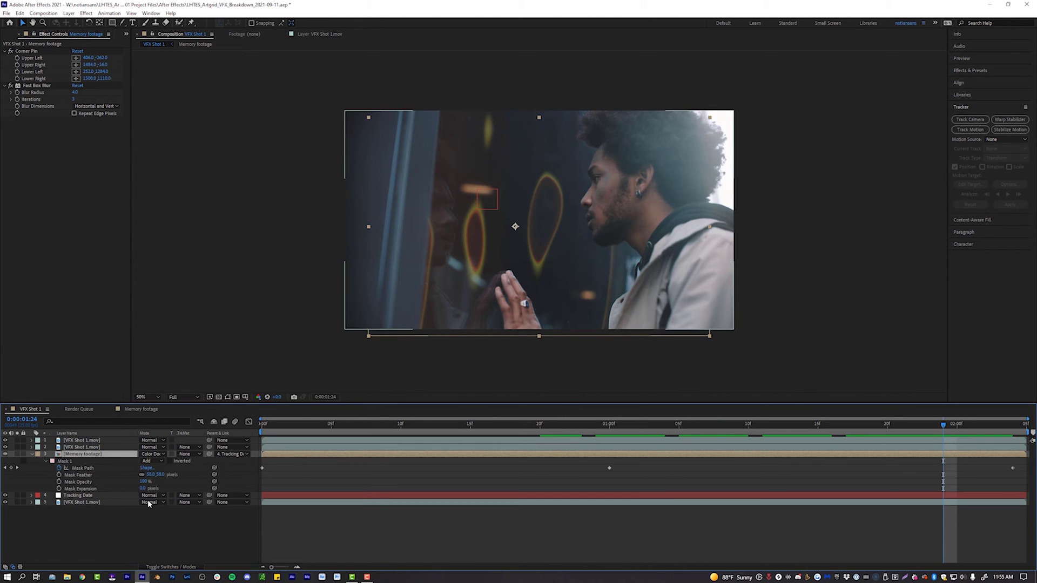
{"action": "left_click_drag", "start_coordinate": [138, 487], "coordinate": [123, 487]}
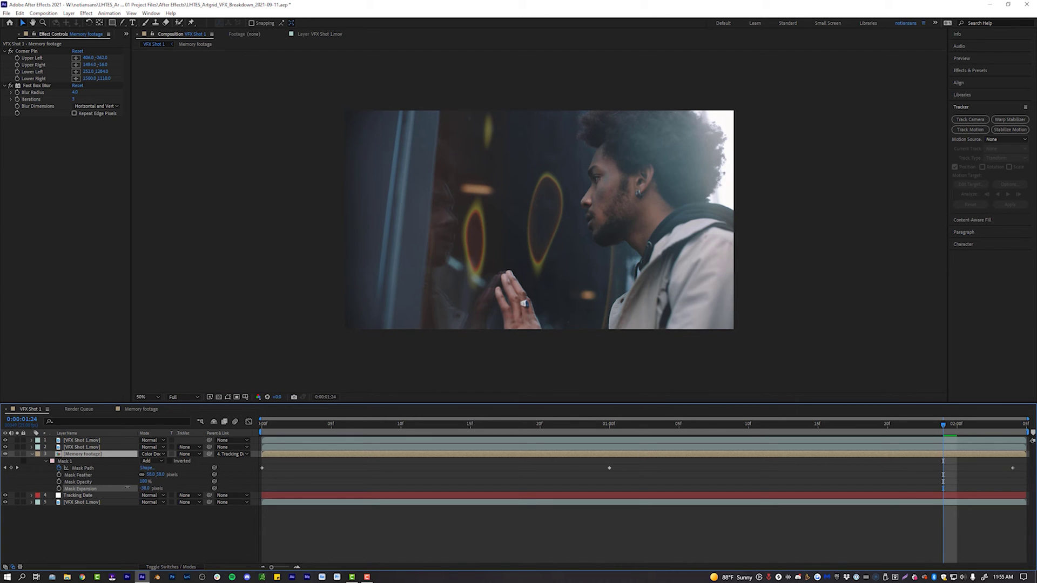
{"action": "key", "text": "space"}
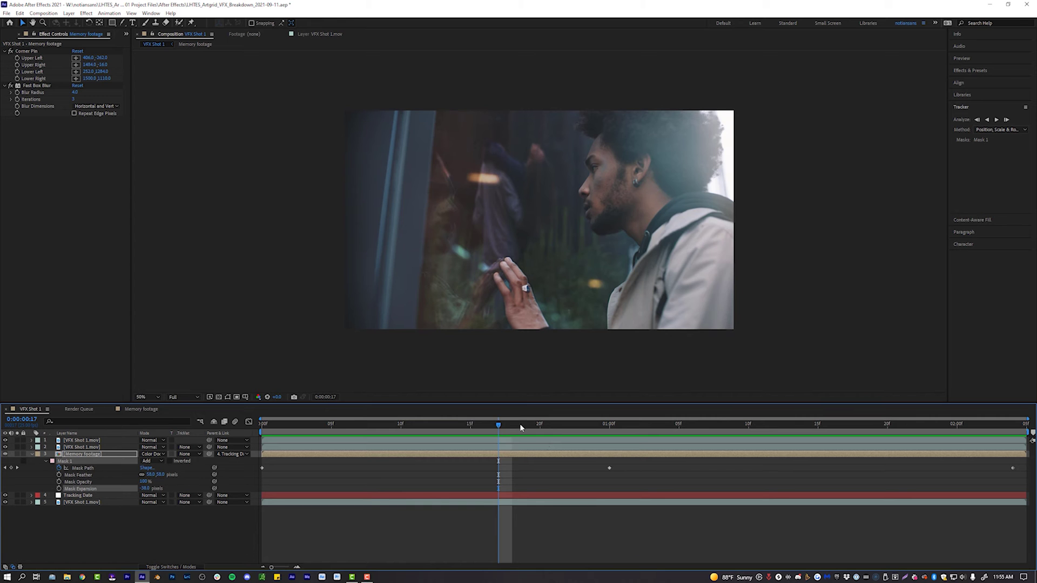
{"action": "left_click_drag", "start_coordinate": [519, 423], "coordinate": [482, 430]}
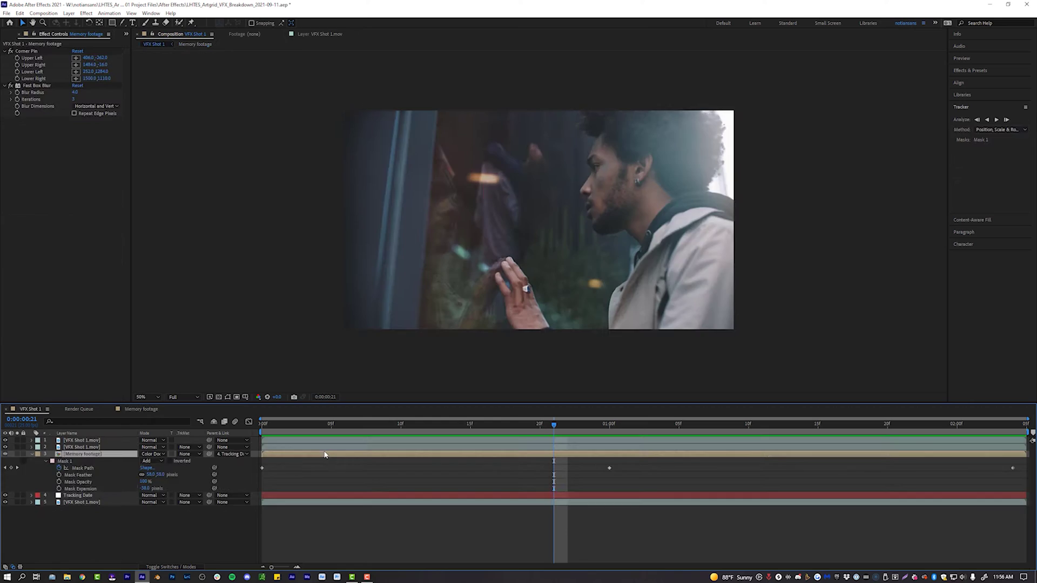
{"action": "double_click", "coordinate": [462, 440]}
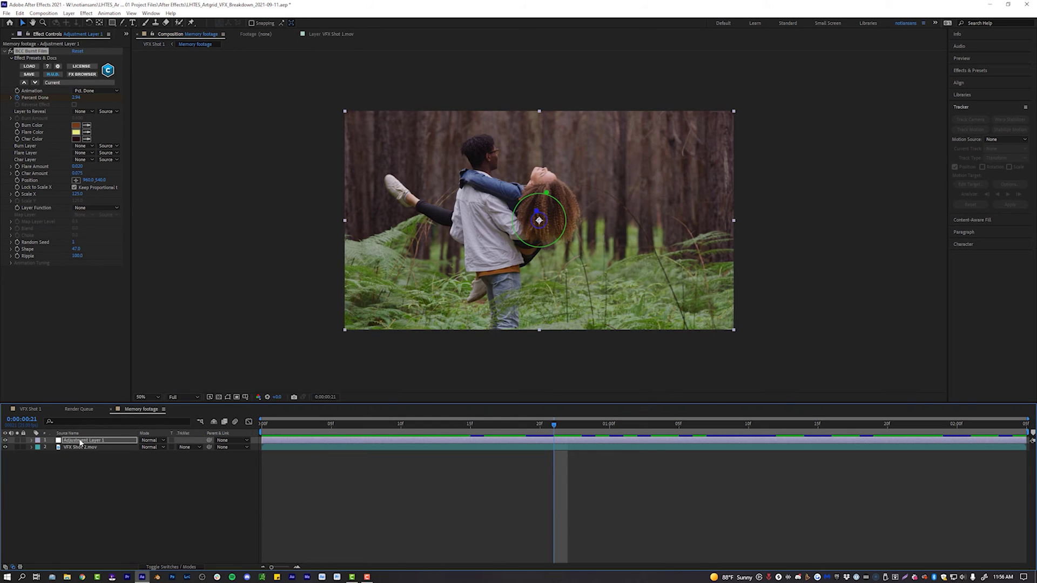
Replace the burn adjustment layer with the film-burn transition clip, then search effects for 'set ma'
{"action": "key", "text": "Delete"}
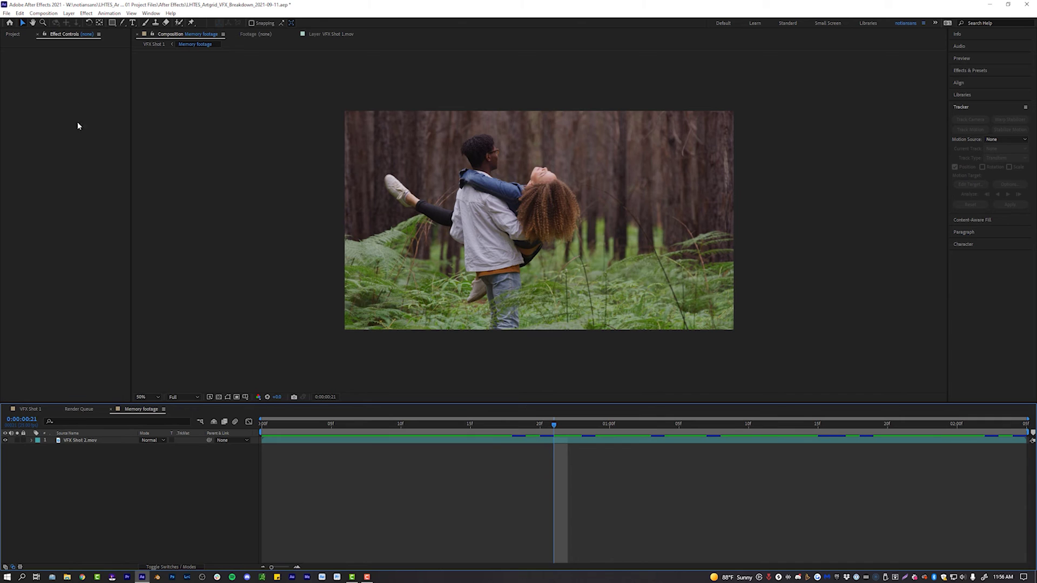
{"action": "left_click", "coordinate": [13, 34]}
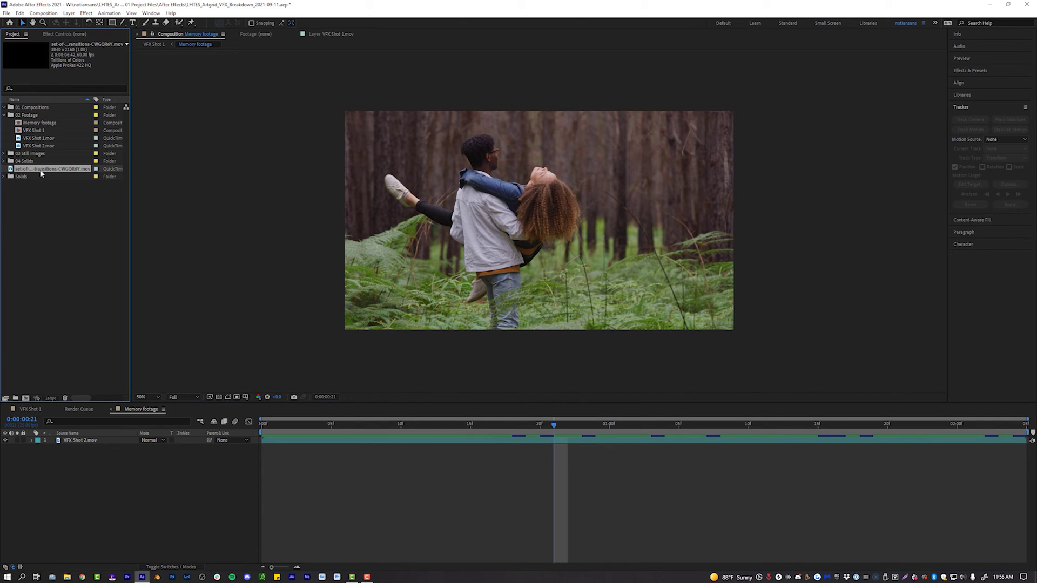
{"action": "left_click_drag", "start_coordinate": [95, 438], "coordinate": [108, 438]}
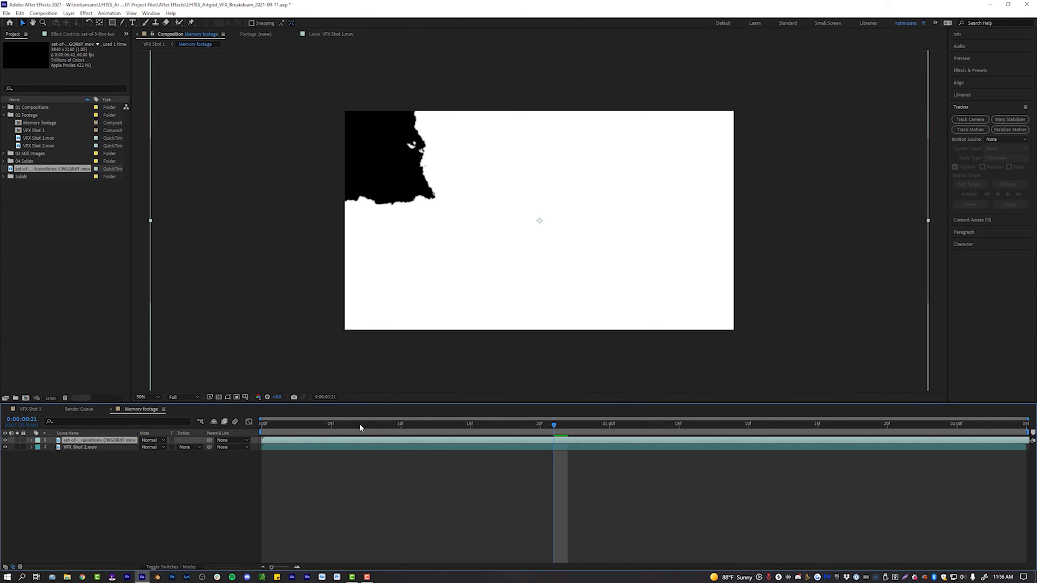
{"action": "key", "text": "Home"}
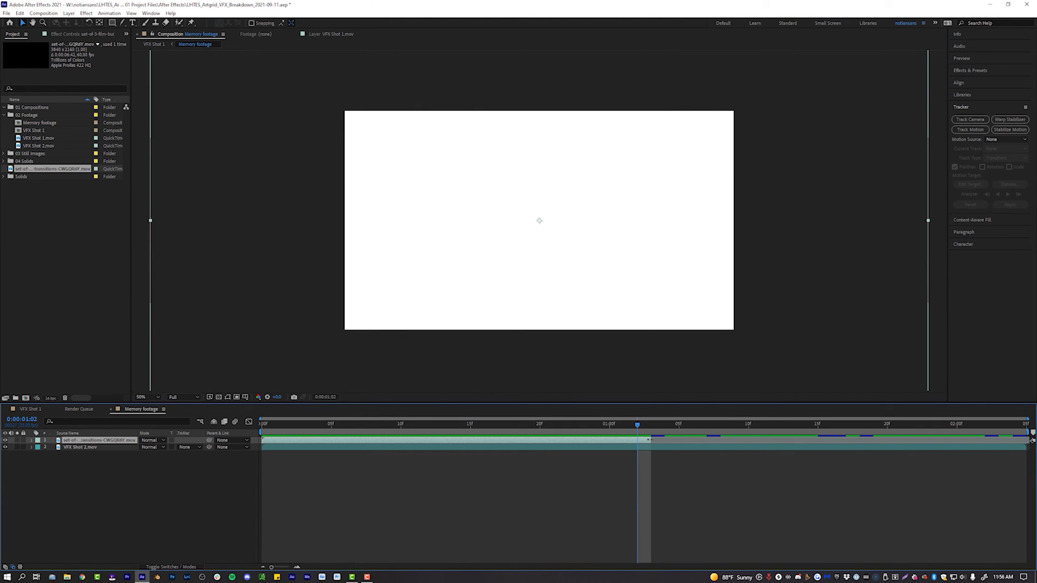
{"action": "left_click_drag", "start_coordinate": [606, 426], "coordinate": [525, 423]}
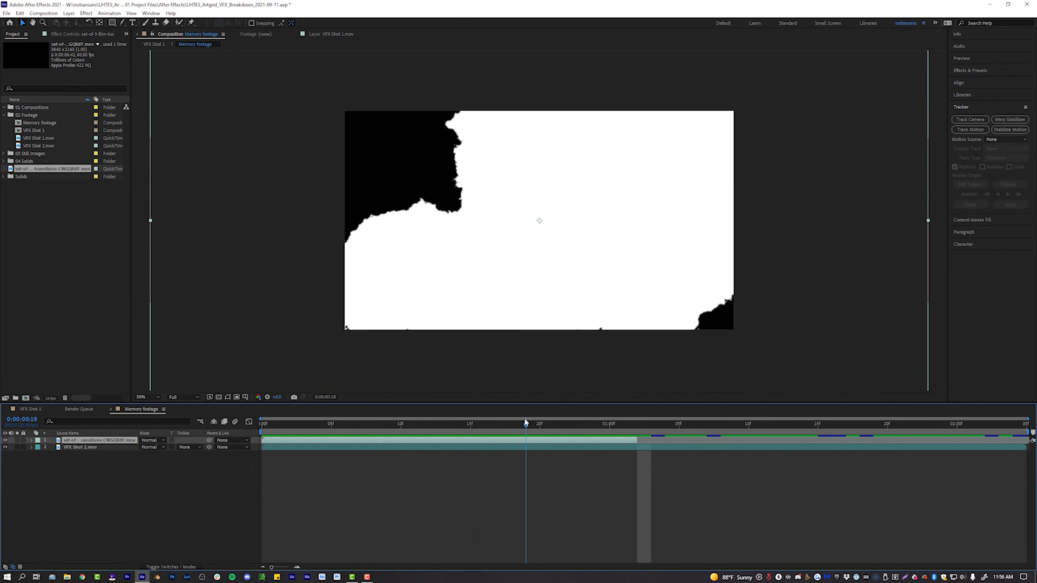
{"action": "key", "text": "ctrl+space"}
{"action": "type", "text": "set ma"}
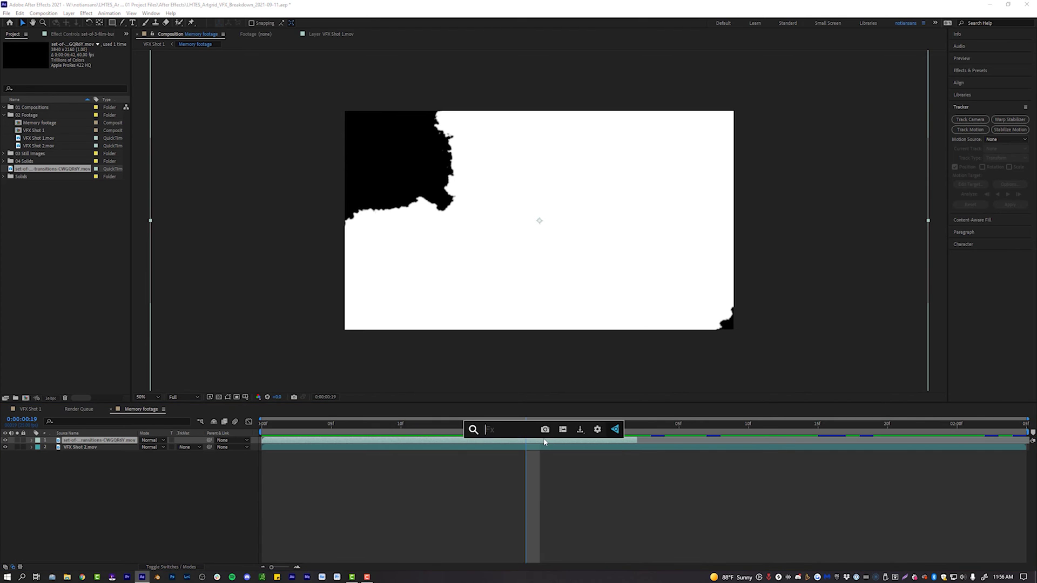
Apply Set Matte to the film-burn clip using Luminance as the matte source
{"action": "left_click", "coordinate": [529, 453]}
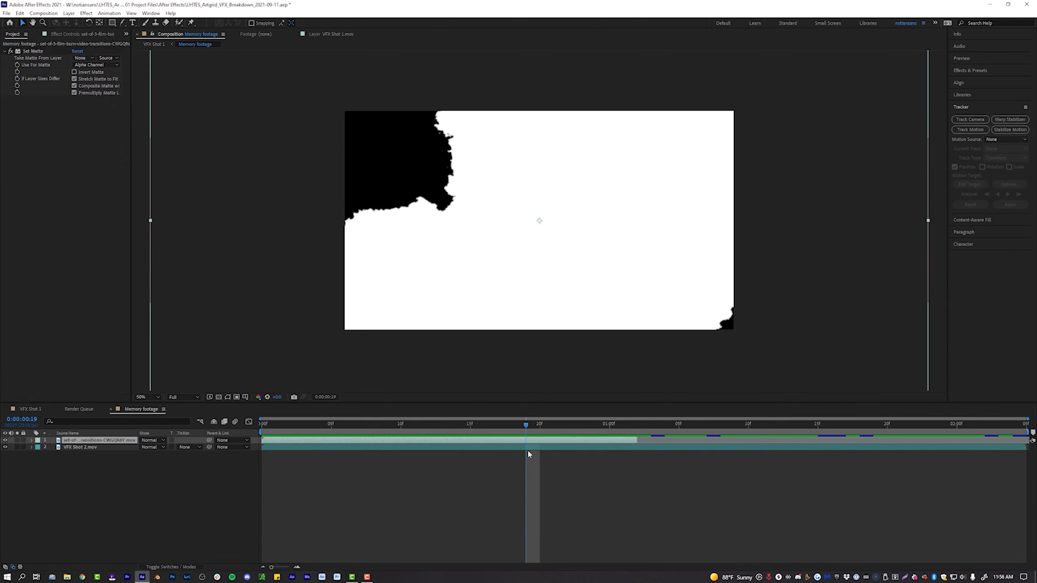
{"action": "left_click", "coordinate": [97, 66]}
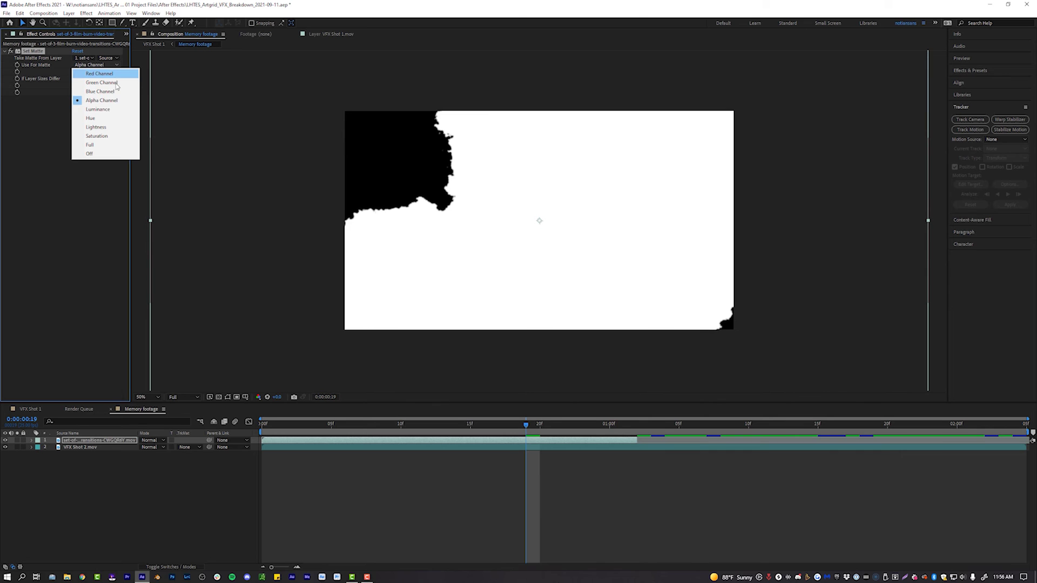
{"action": "left_click", "coordinate": [114, 110]}
{"action": "left_click_drag", "start_coordinate": [392, 434], "coordinate": [462, 434]}
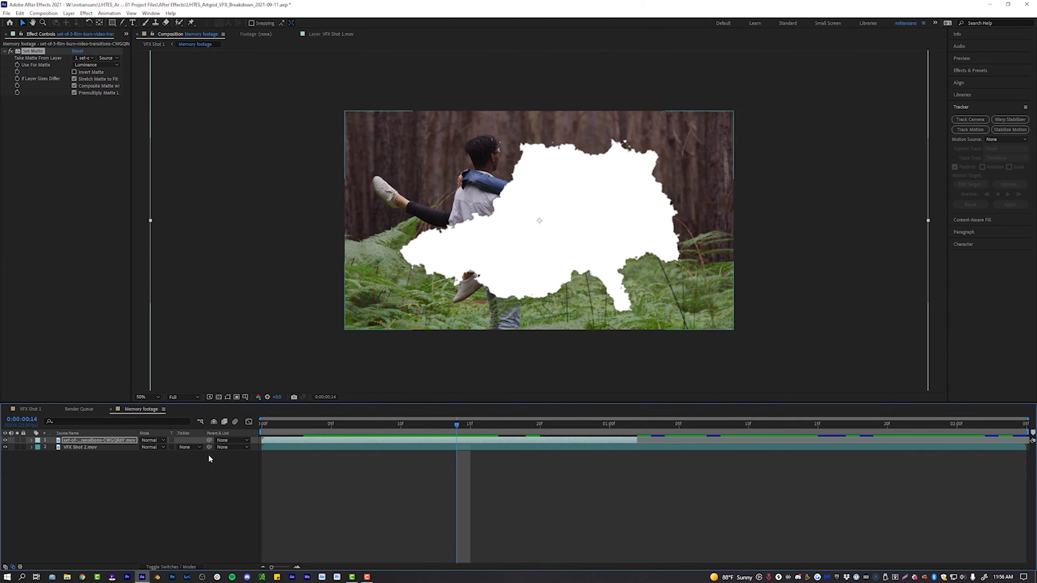
Set VFX Shot 2's Track Matte to Alpha Inverted so the burn cuts out the forest footage
{"action": "left_click", "coordinate": [82, 446]}
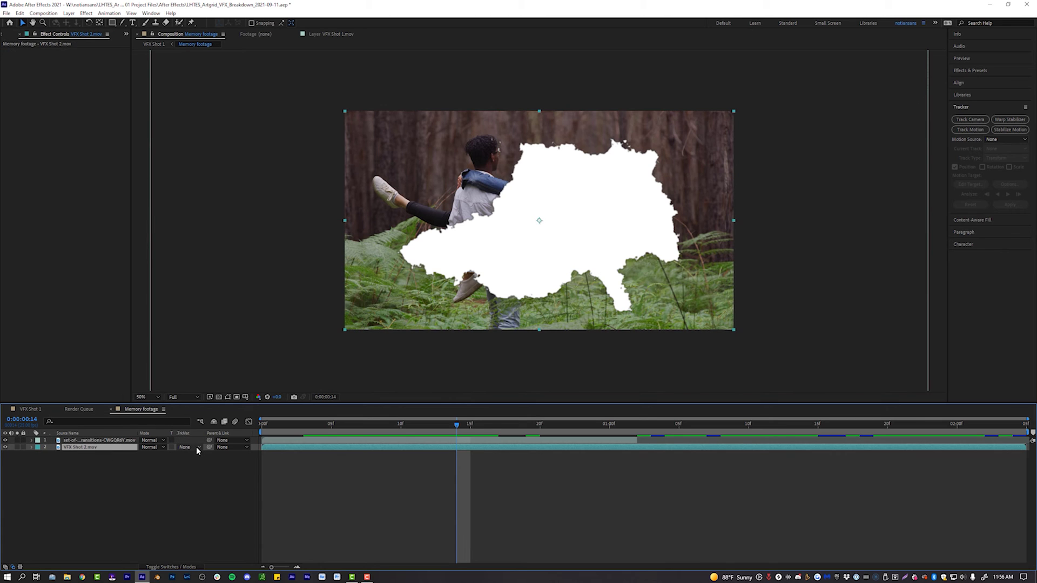
{"action": "left_click", "coordinate": [196, 446]}
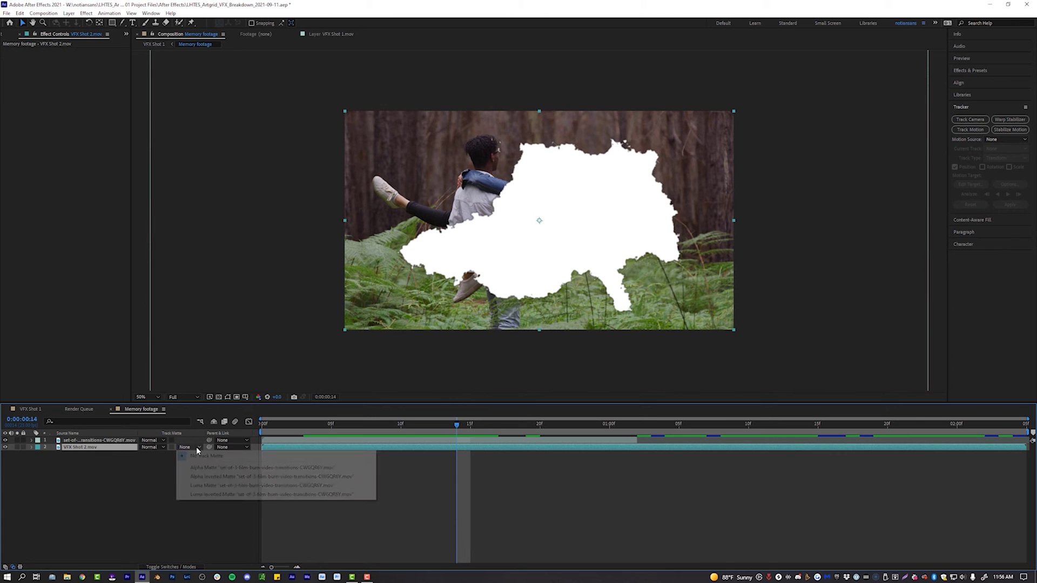
{"action": "left_click", "coordinate": [225, 476]}
{"action": "left_click_drag", "start_coordinate": [413, 424], "coordinate": [484, 426]}
{"action": "left_click", "coordinate": [219, 397]}
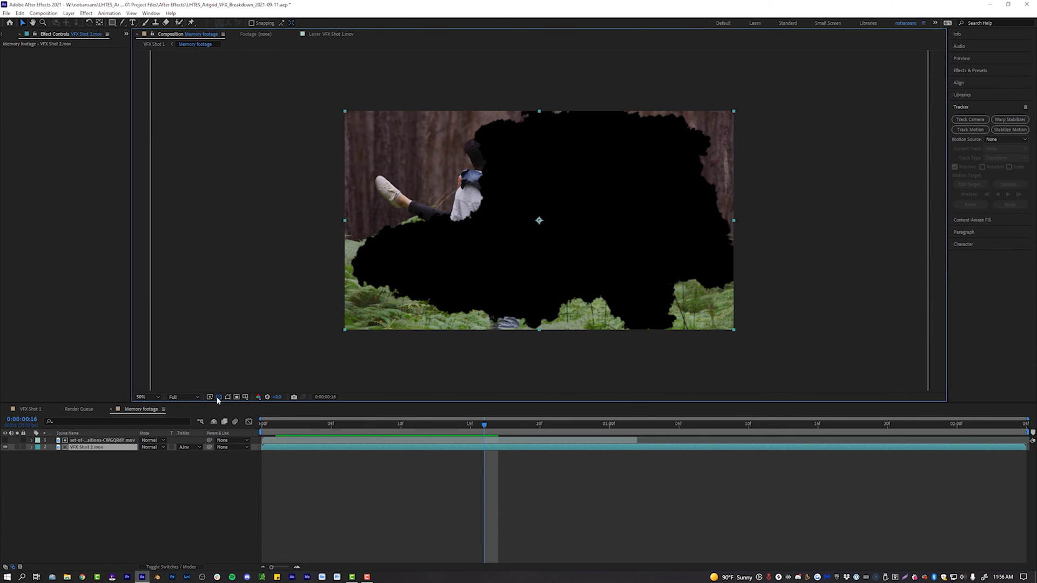
{"action": "left_click", "coordinate": [218, 397]}
Slide the burn transition clip a few frames later and watch it consume the frame
{"action": "key", "text": "Home"}
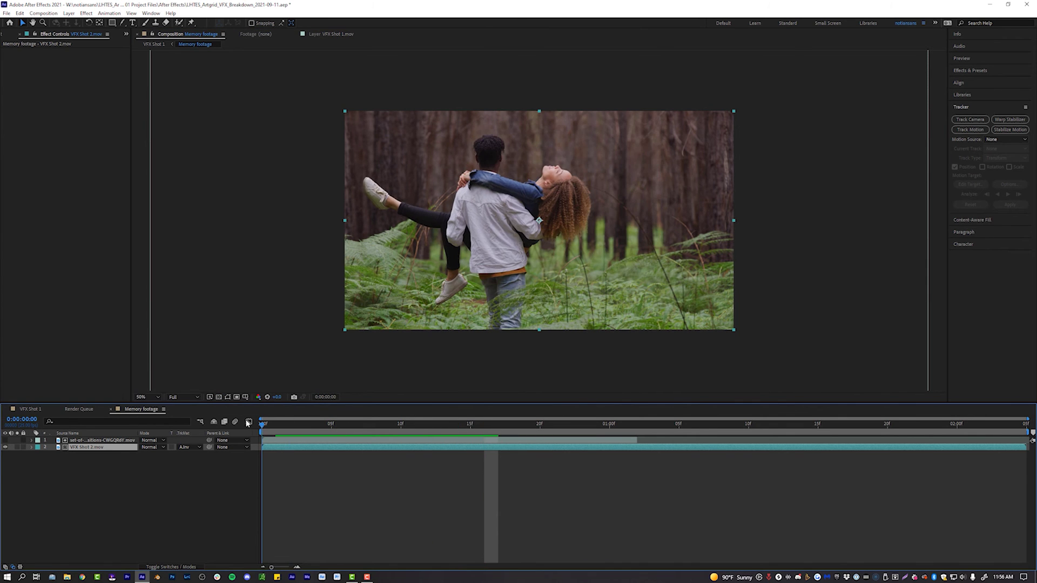
{"action": "left_click_drag", "start_coordinate": [331, 440], "coordinate": [441, 448]}
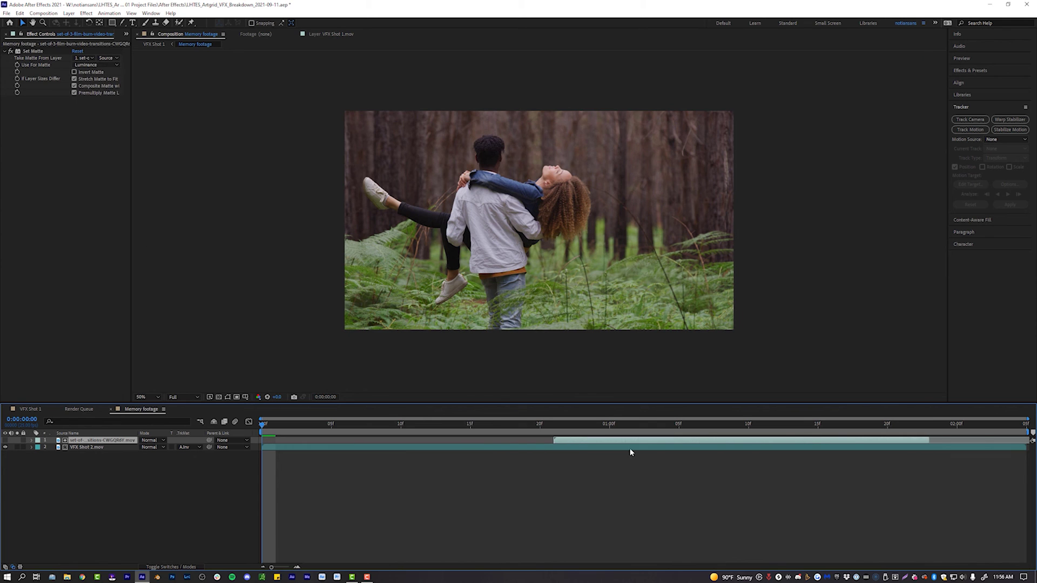
{"action": "left_click_drag", "start_coordinate": [598, 428], "coordinate": [650, 439]}
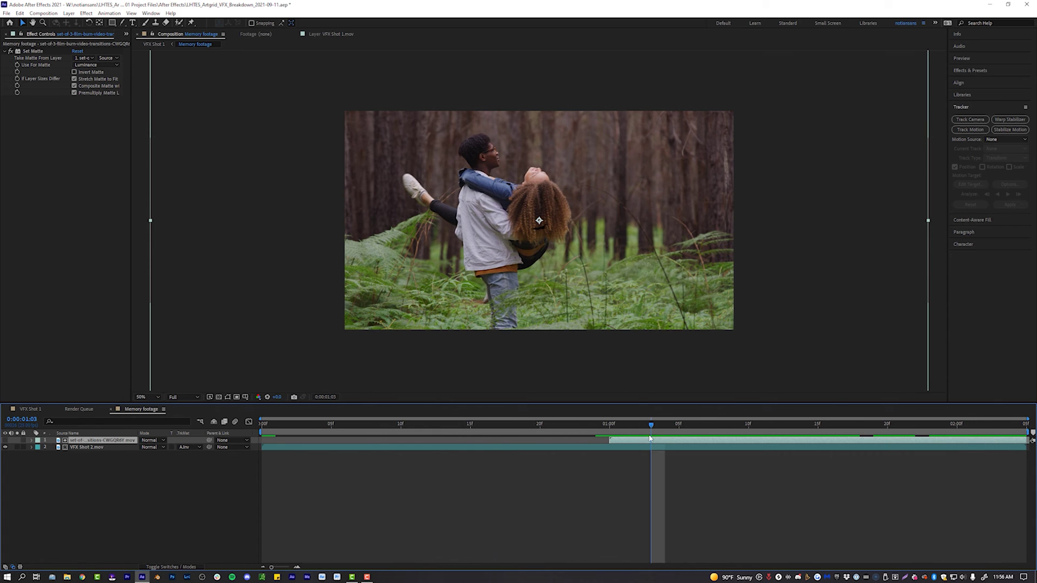
{"action": "left_click", "coordinate": [36, 410]}
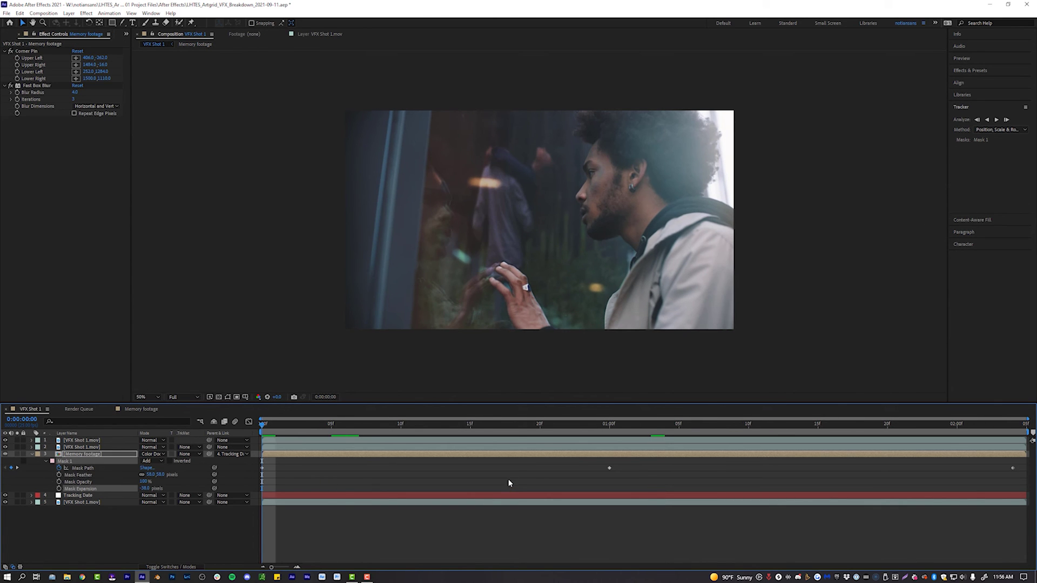